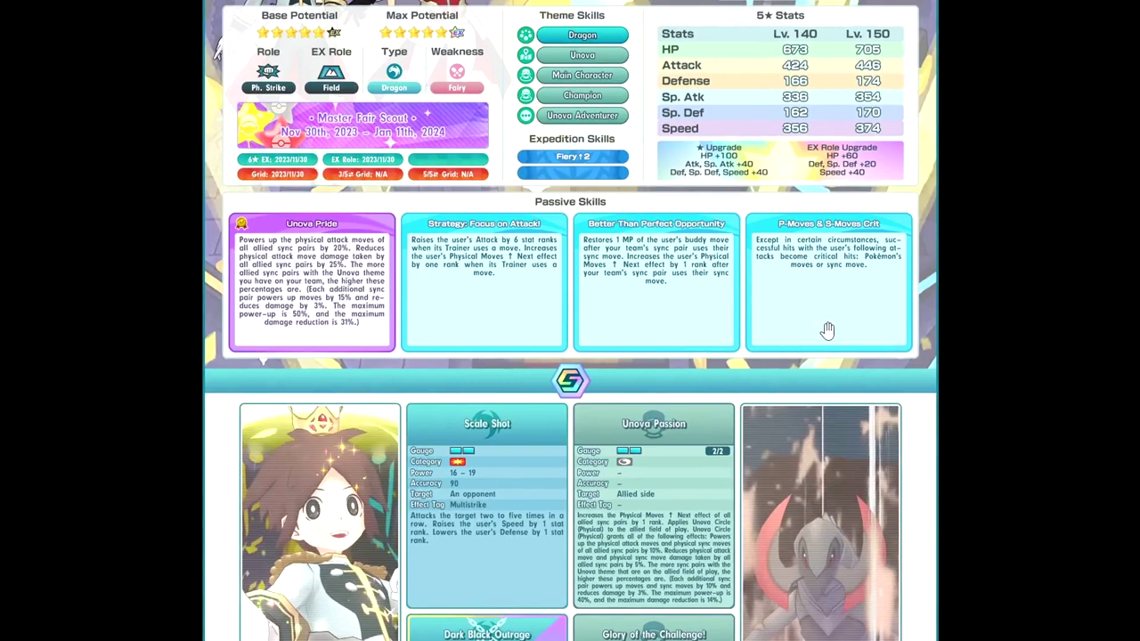
Step: Review the pair's passive skills and the Scale Shot and Unova Passion move details for Nate (Champion) and Haxorus
{"action": "scroll", "coordinate": [815, 467], "scroll_direction": "down", "scroll_amount": 3}
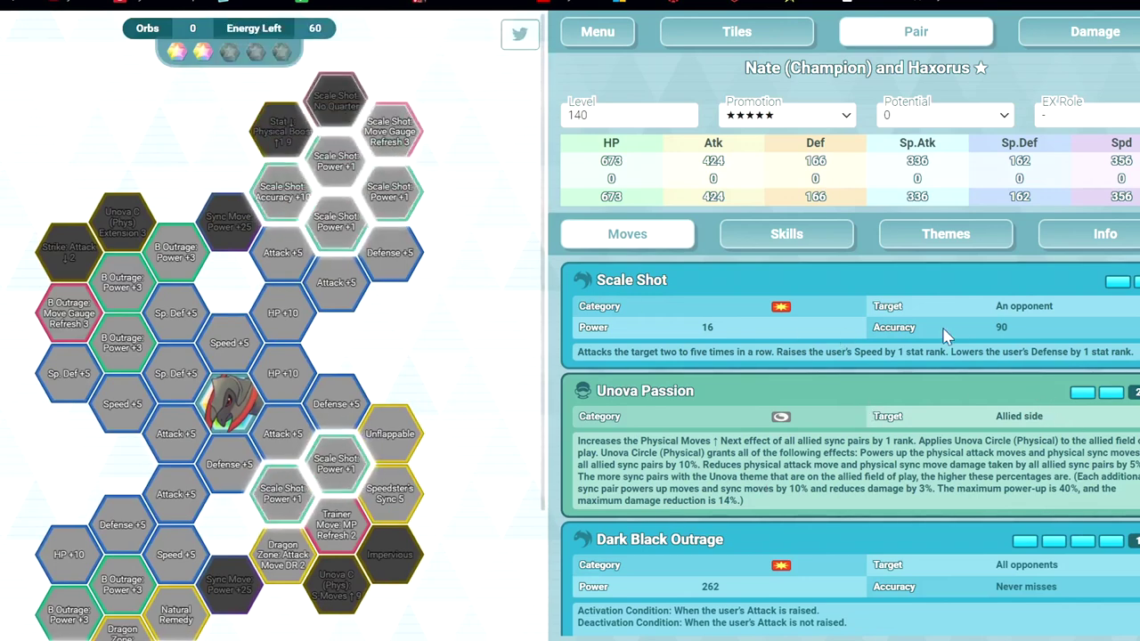
{"action": "double_click", "coordinate": [1015, 349]}
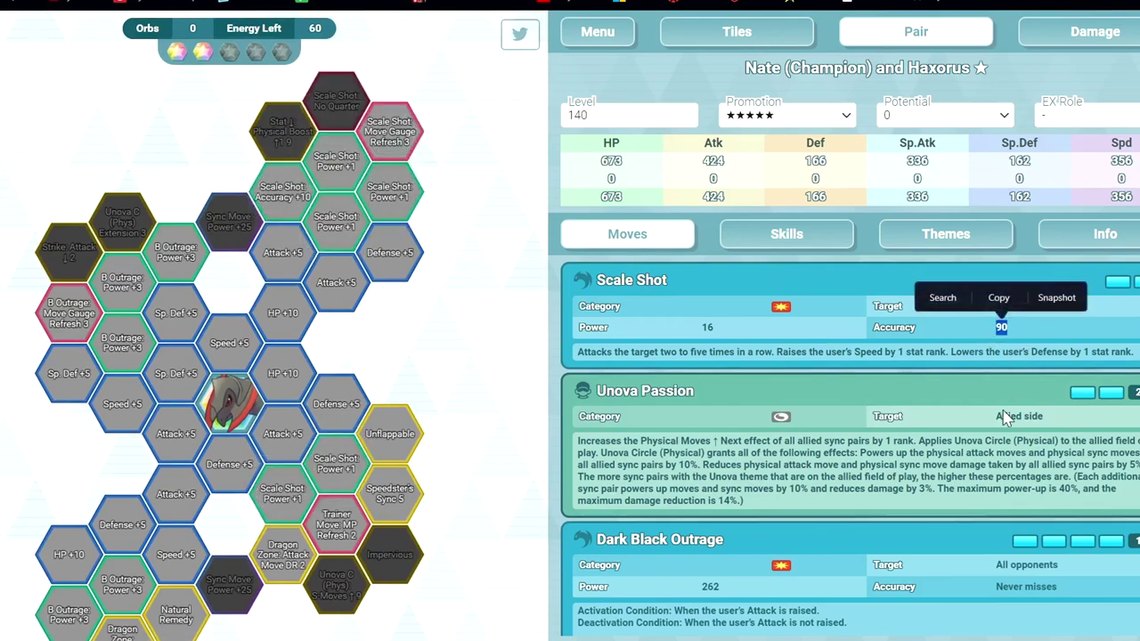
{"action": "scroll", "coordinate": [837, 611], "scroll_direction": "down", "scroll_amount": 3}
{"action": "scroll", "coordinate": [837, 610], "scroll_direction": "up", "scroll_amount": 3}
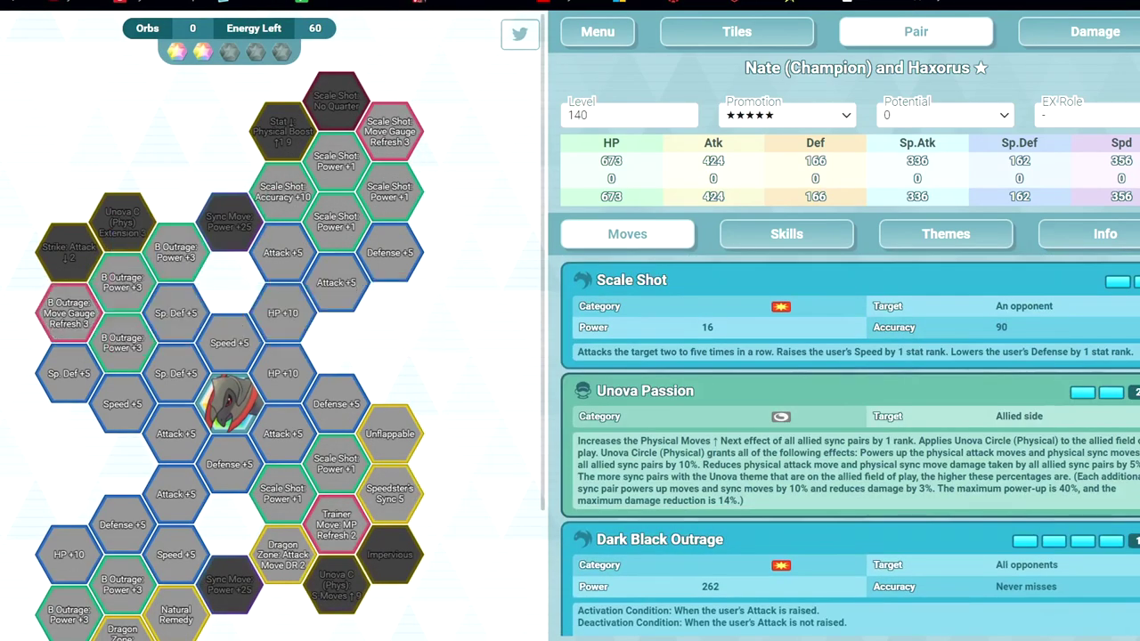
Step: Examine the Unova C (Phys): Moves ↑3, Dragon Zone: Attack Move DR 2, Unflappable, Speedster's Sync 5 and Dragon Zone: Interference Immunity tiles
{"action": "scroll", "coordinate": [36, 223], "scroll_direction": "down", "scroll_amount": 1}
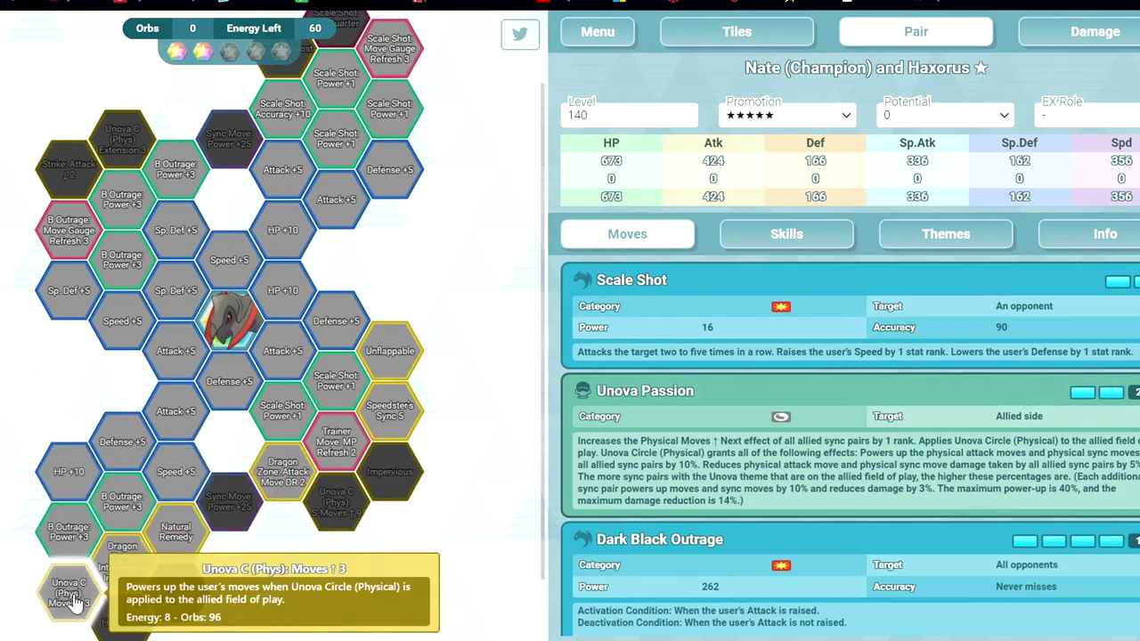
{"action": "scroll", "coordinate": [64, 552], "scroll_direction": "down", "scroll_amount": 1}
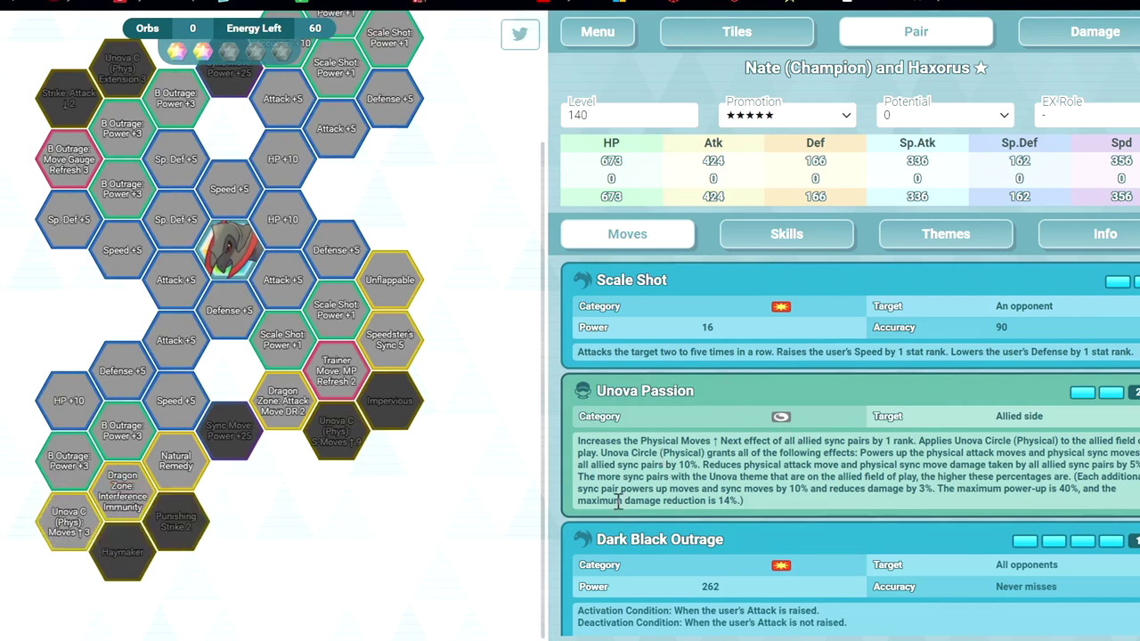
{"action": "mouse_move", "coordinate": [69, 528]}
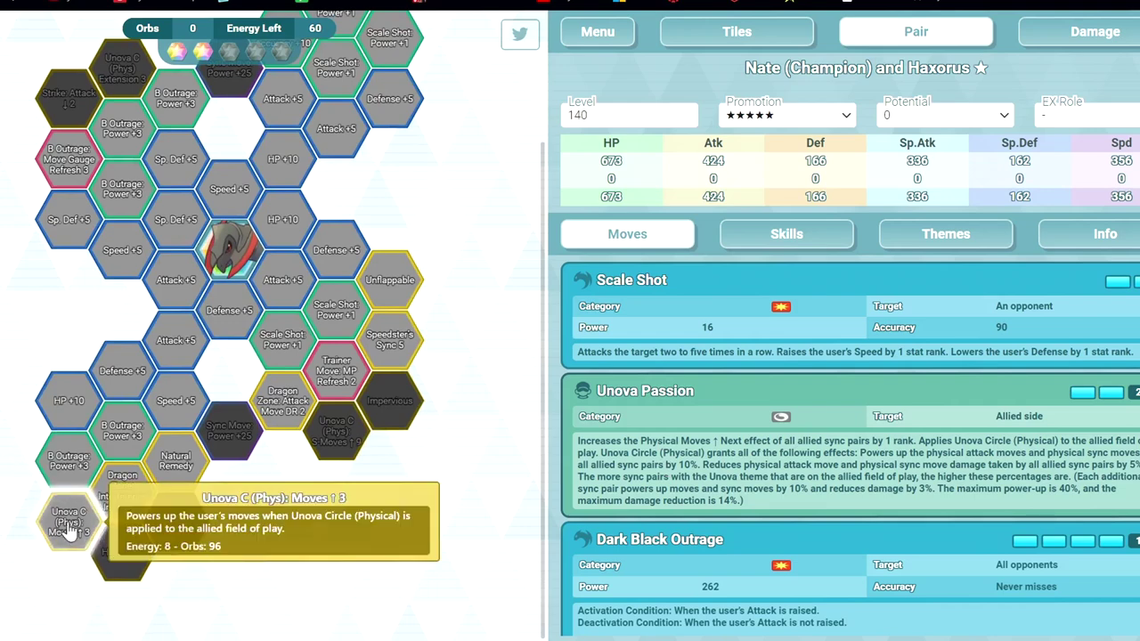
{"action": "scroll", "coordinate": [293, 534], "scroll_direction": "up", "scroll_amount": 1}
{"action": "mouse_move", "coordinate": [283, 500]}
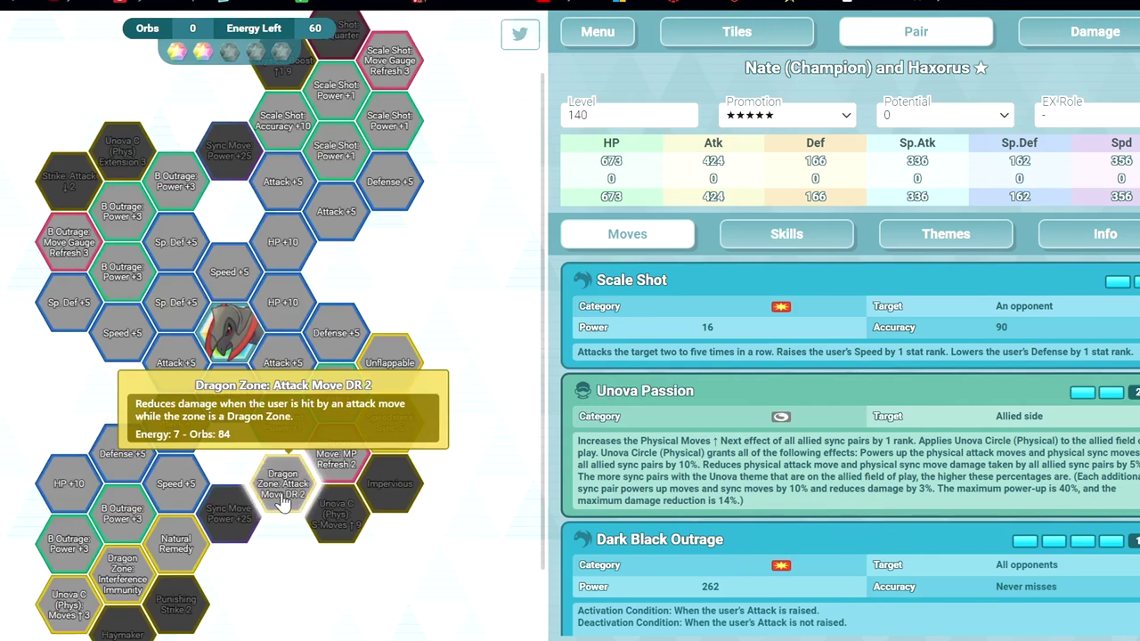
{"action": "left_click", "coordinate": [354, 465]}
{"action": "mouse_move", "coordinate": [383, 374]}
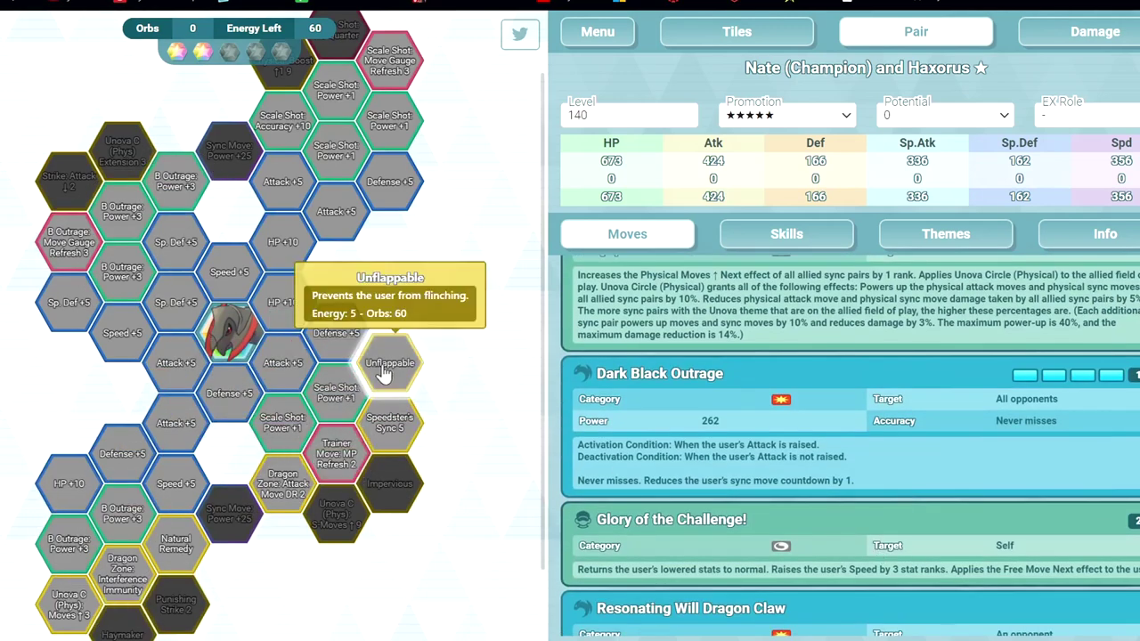
{"action": "mouse_move", "coordinate": [410, 431]}
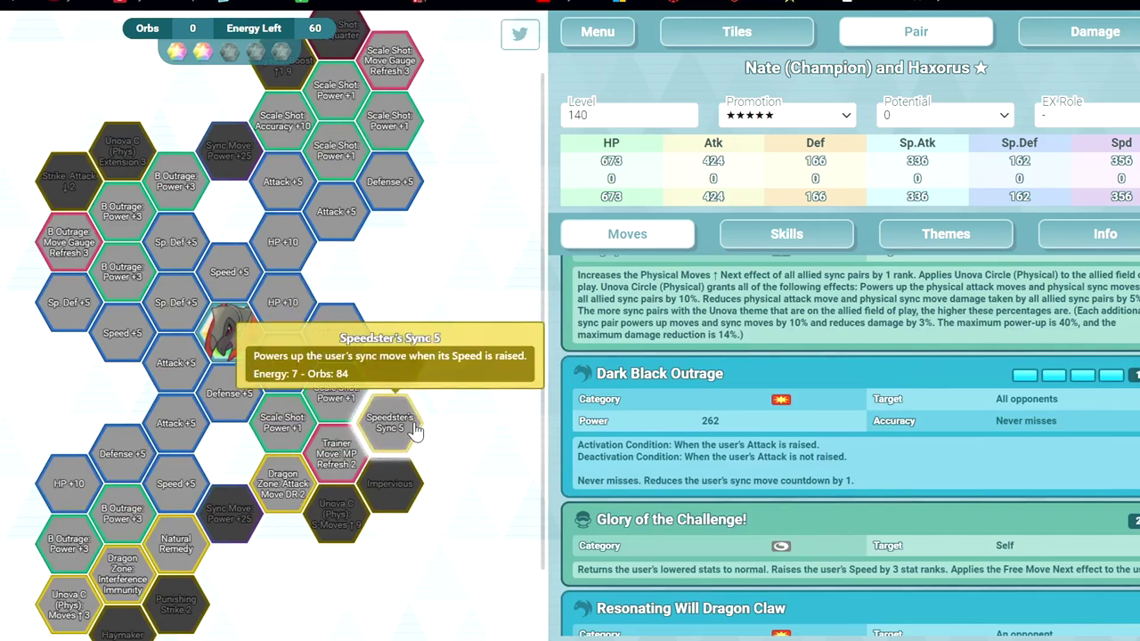
{"action": "mouse_move", "coordinate": [119, 570]}
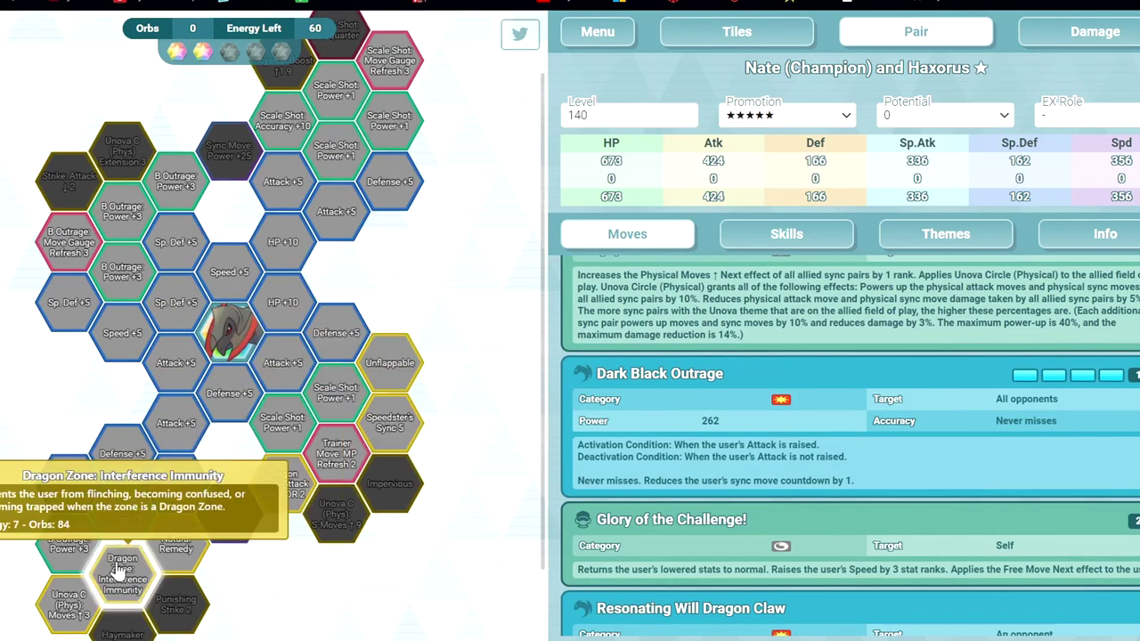
{"action": "scroll", "coordinate": [784, 549], "scroll_direction": "down", "scroll_amount": 1}
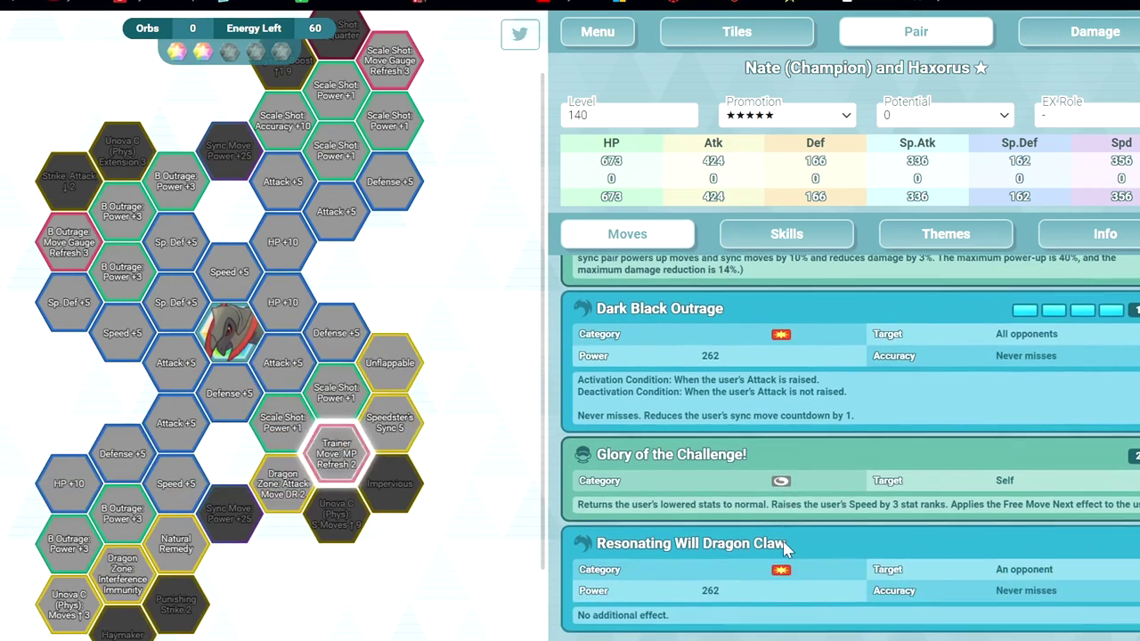
Step: Raise the sync move level to 5 and inspect the Scale Shot: No Quarter and Stat ↓: Physical Boost ↑9 tiles
{"action": "left_click", "coordinate": [387, 425]}
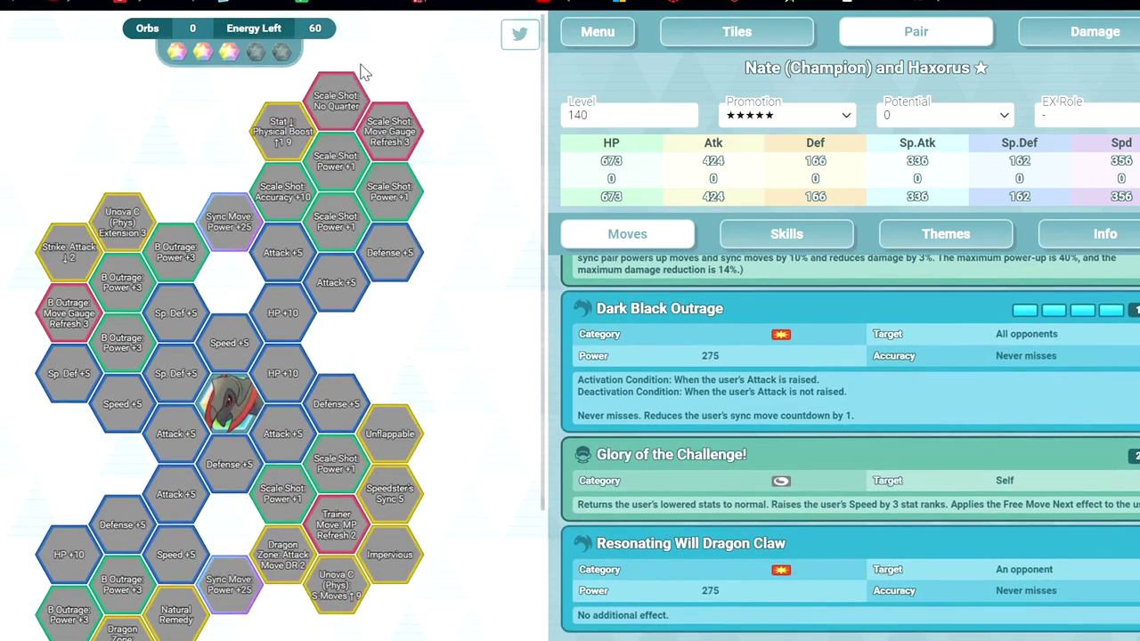
{"action": "mouse_move", "coordinate": [338, 112]}
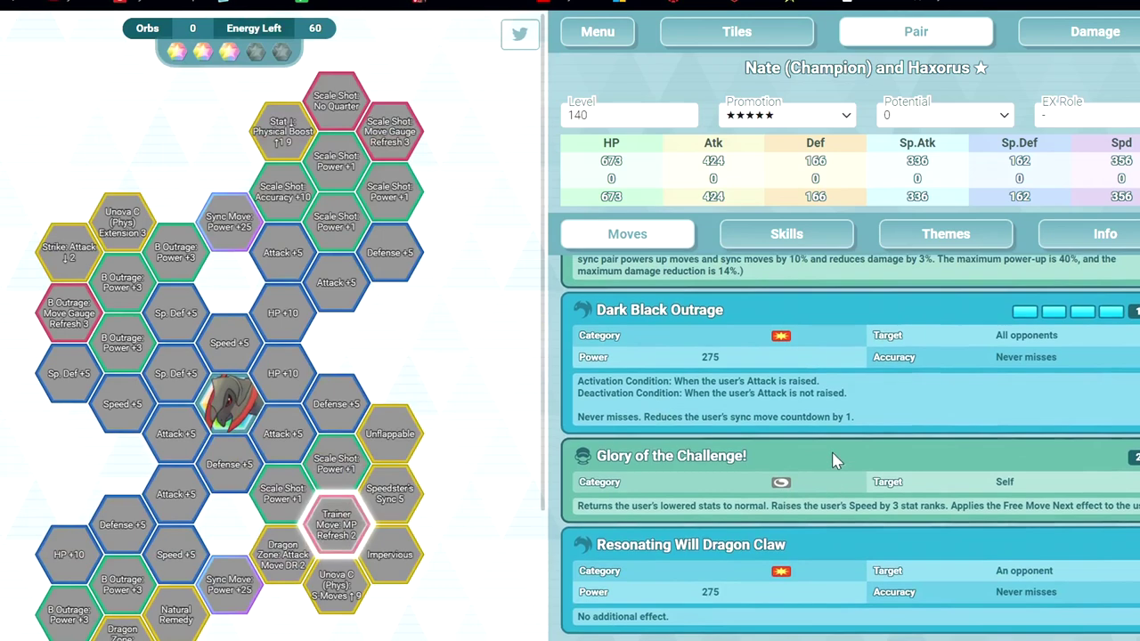
{"action": "scroll", "coordinate": [828, 427], "scroll_direction": "up", "scroll_amount": 4}
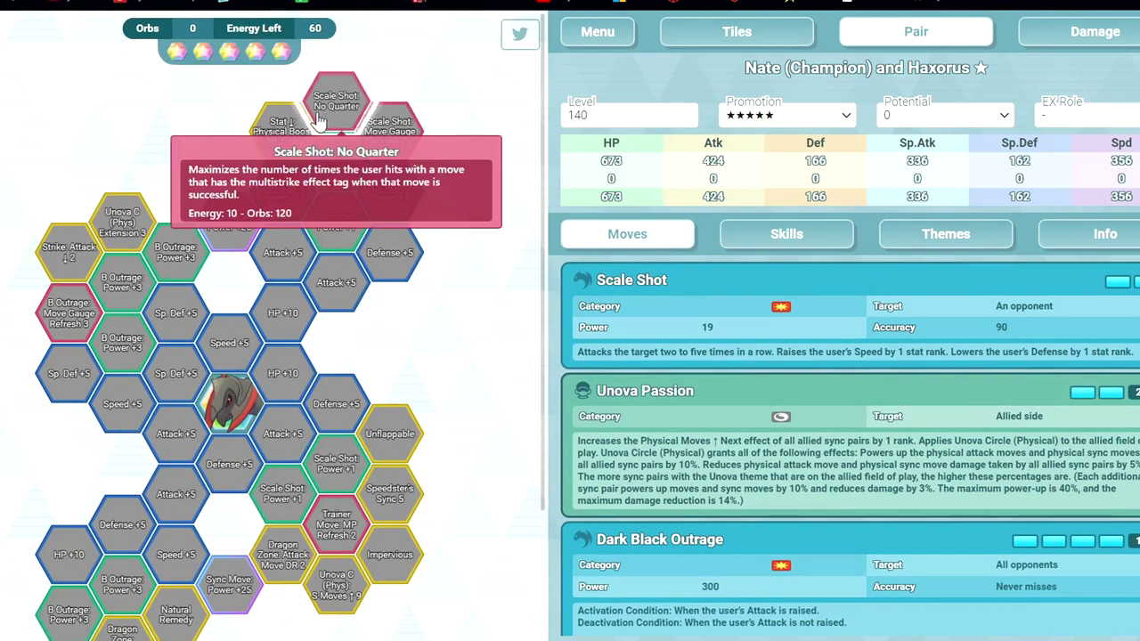
{"action": "mouse_move", "coordinate": [283, 143]}
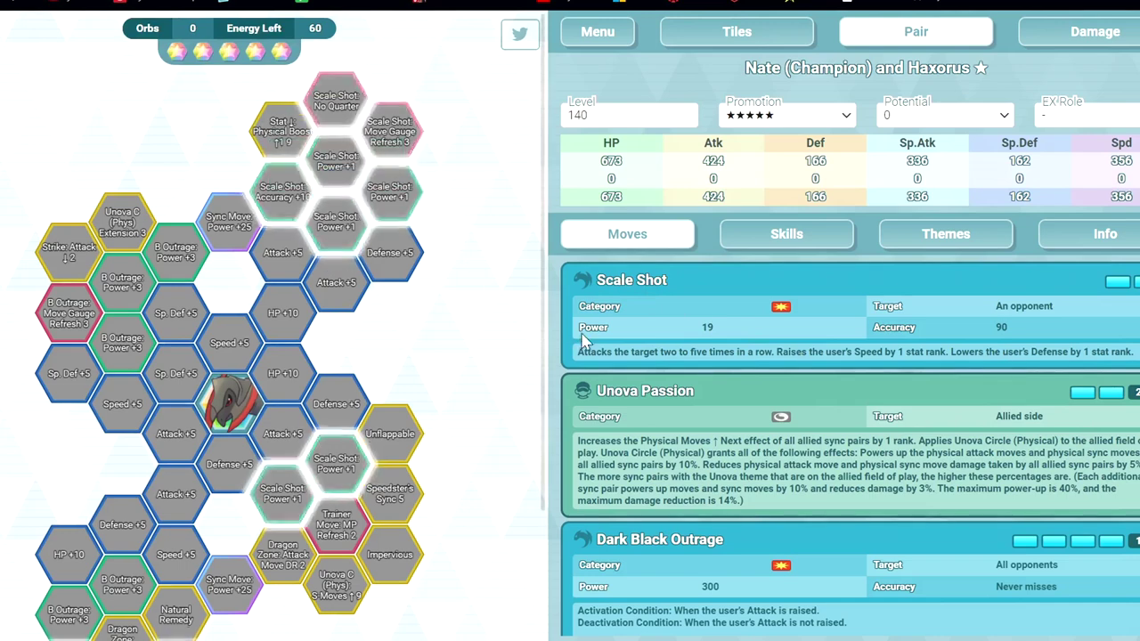
Step: Examine the move details of Scale Shot, Dark Black Outrage and Resonating Will Dragon Claw, along with their related grid tiles
{"action": "left_click_drag", "start_coordinate": [1023, 352], "coordinate": [593, 278]}
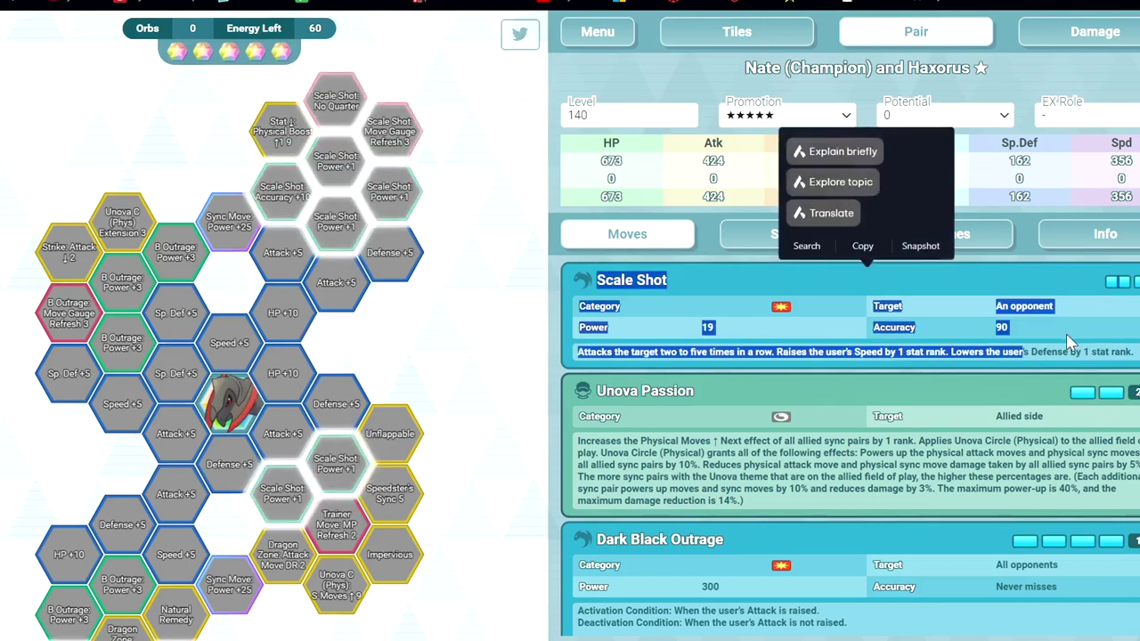
{"action": "left_click", "coordinate": [888, 454]}
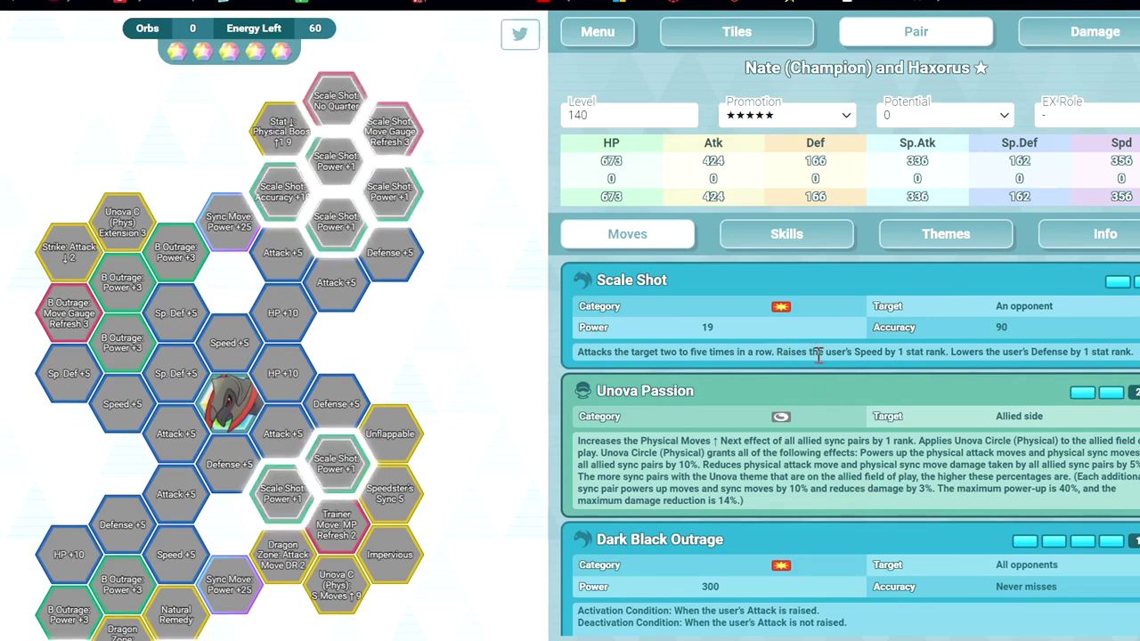
{"action": "scroll", "coordinate": [818, 355], "scroll_direction": "down", "scroll_amount": 2}
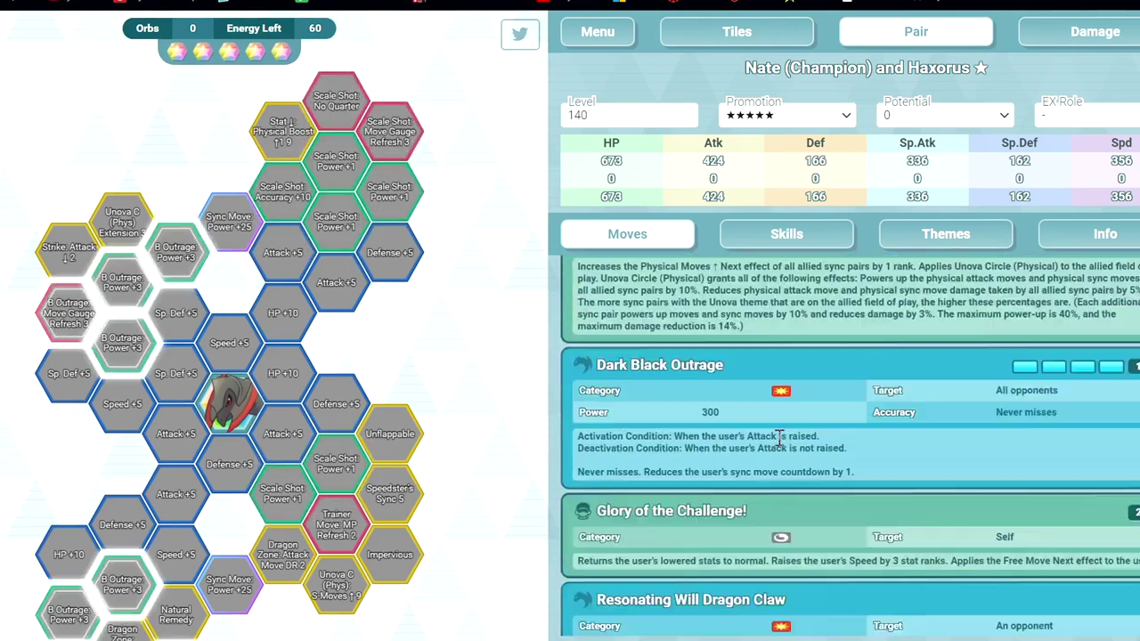
{"action": "scroll", "coordinate": [855, 485], "scroll_direction": "up", "scroll_amount": 1}
{"action": "scroll", "coordinate": [859, 499], "scroll_direction": "down", "scroll_amount": 2}
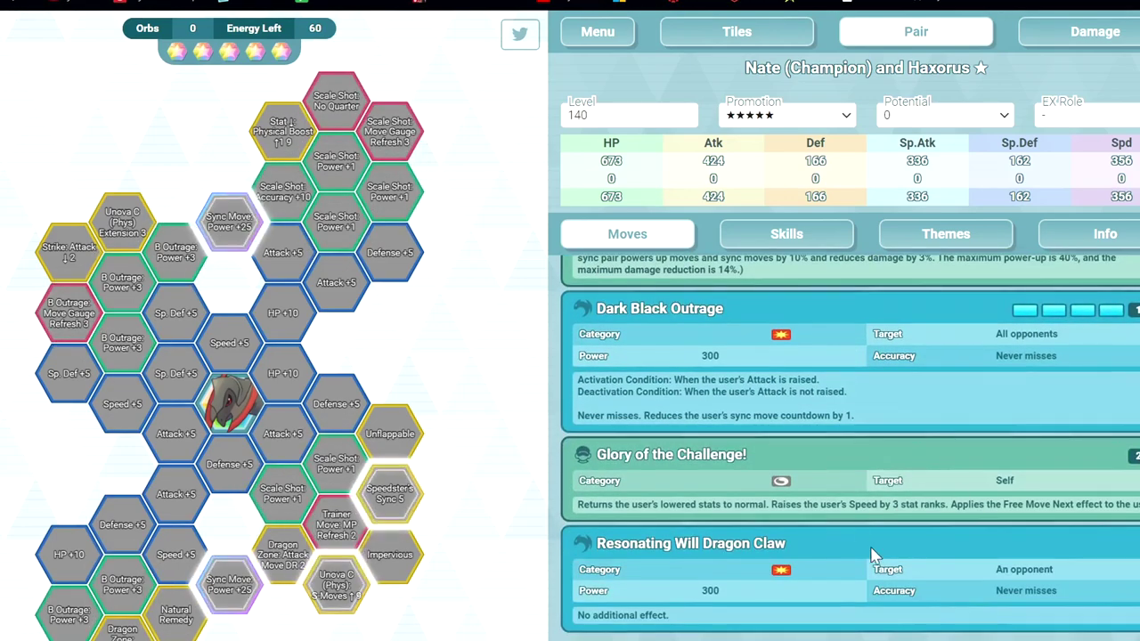
{"action": "scroll", "coordinate": [926, 497], "scroll_direction": "up", "scroll_amount": 2}
{"action": "scroll", "coordinate": [926, 499], "scroll_direction": "up", "scroll_amount": 1}
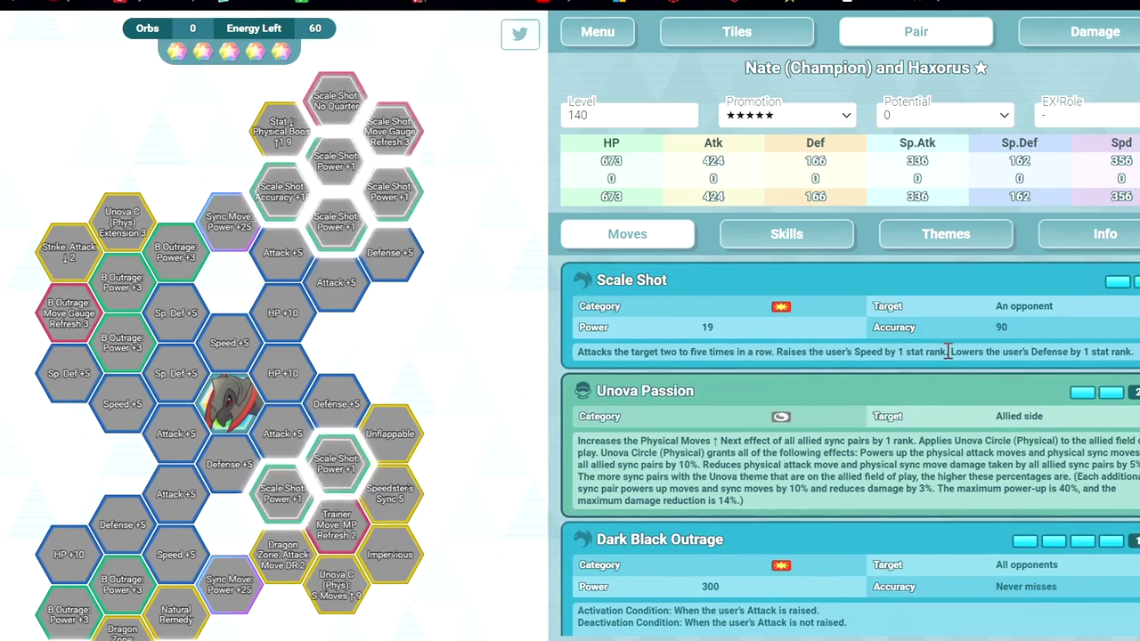
{"action": "scroll", "coordinate": [899, 504], "scroll_direction": "down", "scroll_amount": 2}
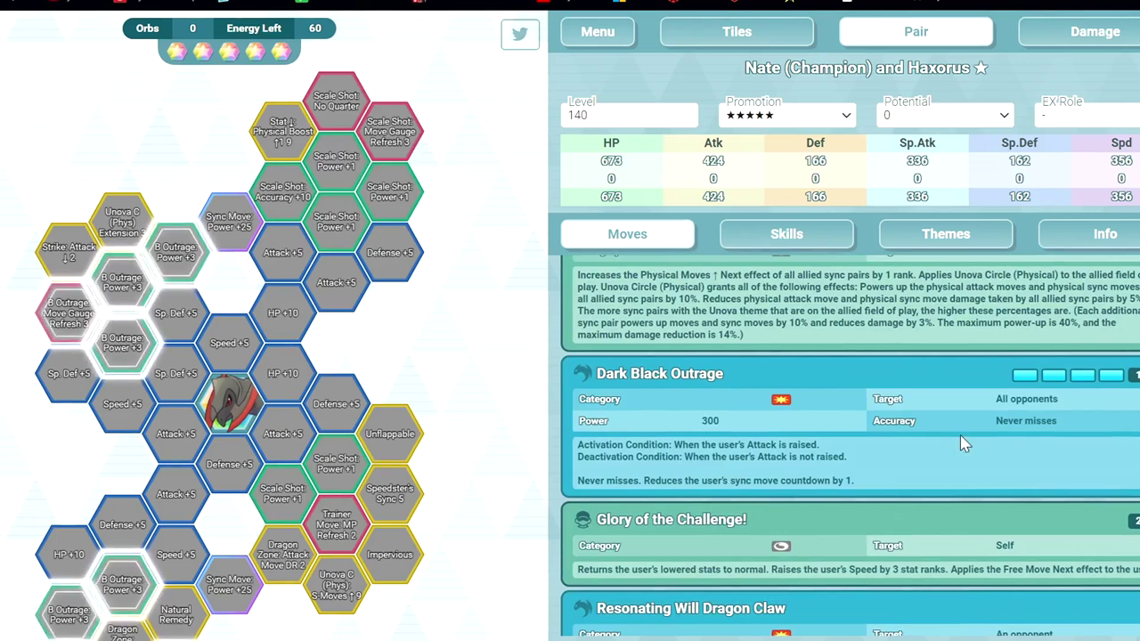
{"action": "scroll", "coordinate": [960, 454], "scroll_direction": "up", "scroll_amount": 2}
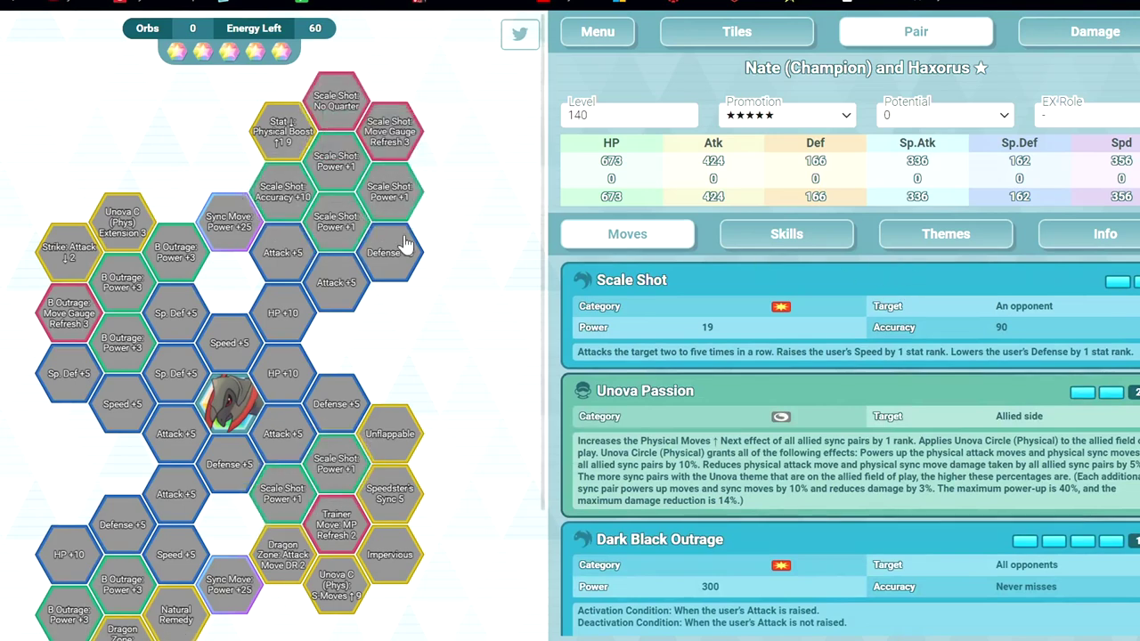
Step: Read the descriptions of the Unova C (Phys) Extension 3 and Strike: Attack ↓2 tiles against the pair's moves
{"action": "mouse_move", "coordinate": [143, 220]}
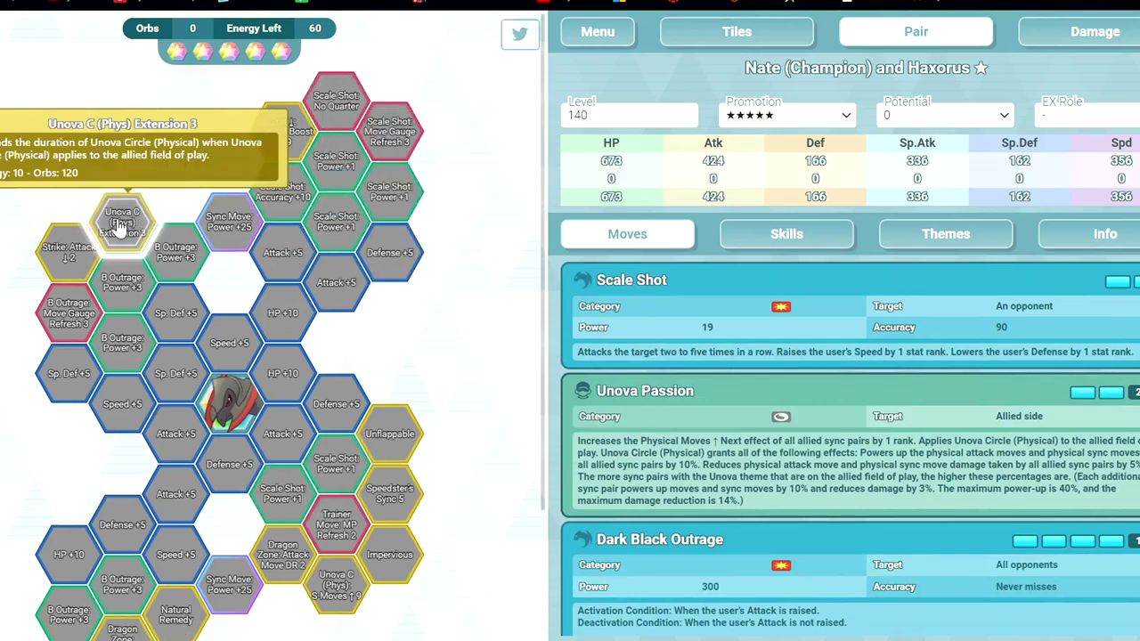
{"action": "scroll", "coordinate": [968, 471], "scroll_direction": "down", "scroll_amount": 2}
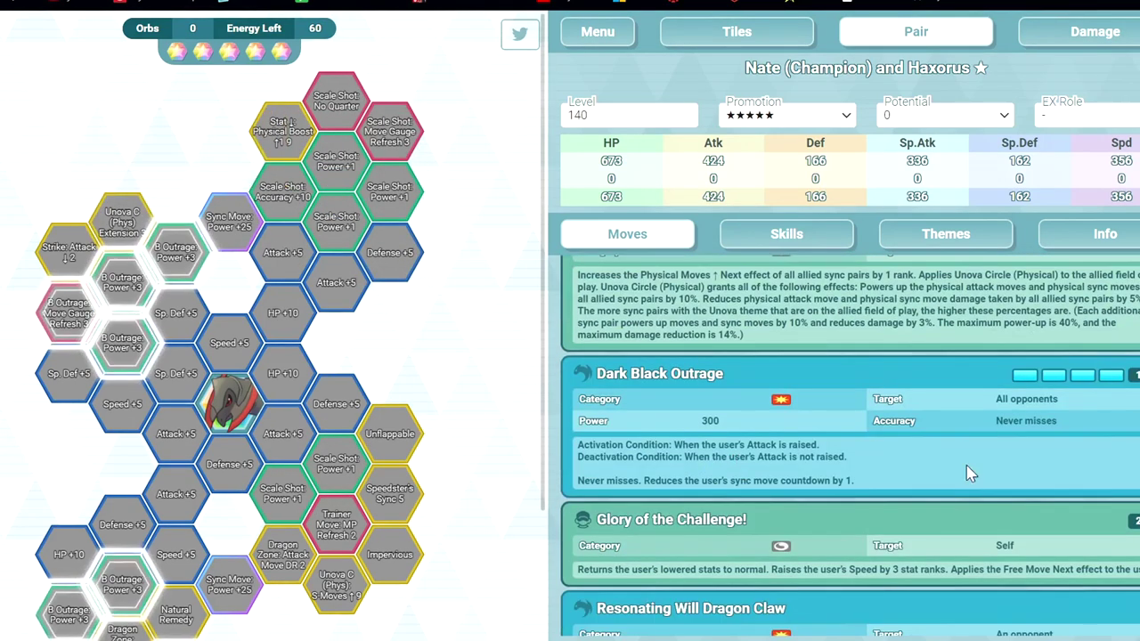
{"action": "scroll", "coordinate": [944, 381], "scroll_direction": "up", "scroll_amount": 1}
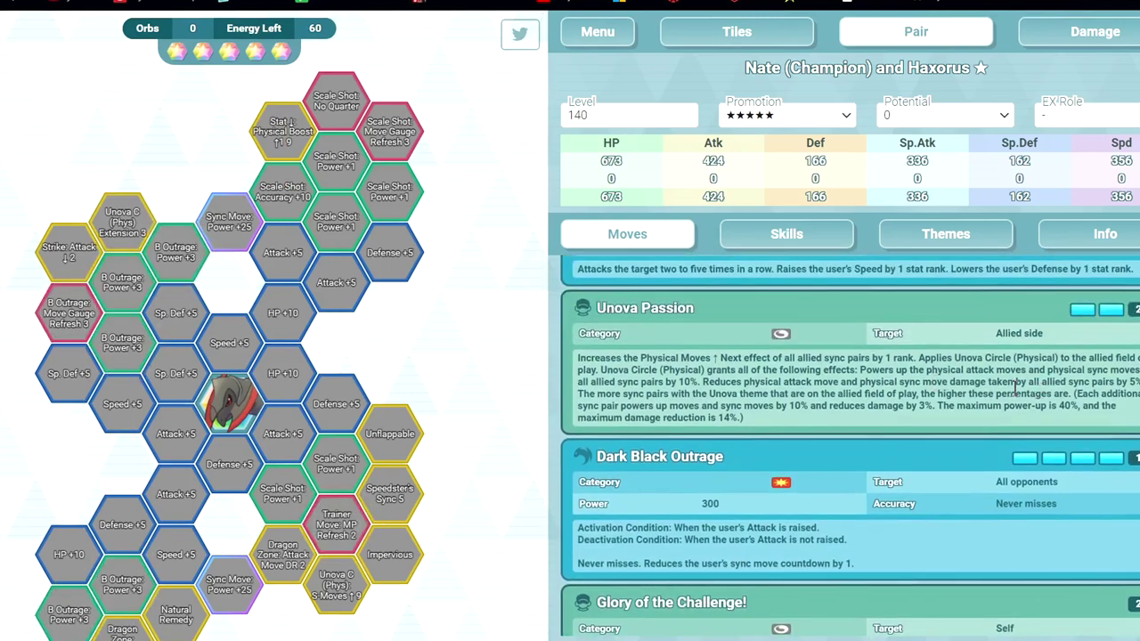
{"action": "mouse_move", "coordinate": [75, 250]}
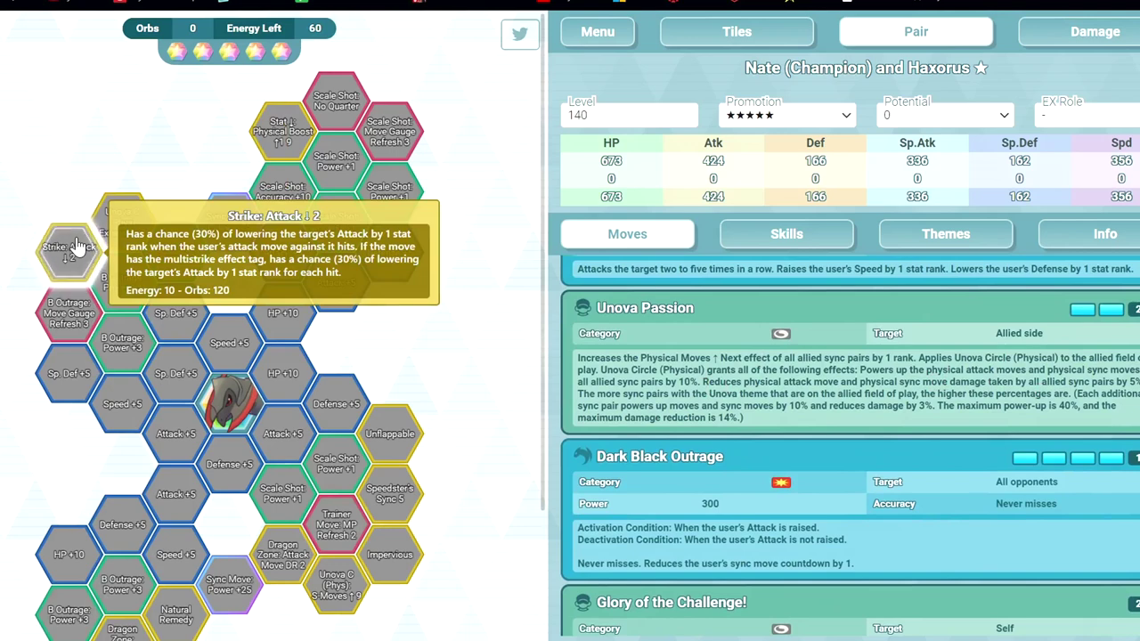
{"action": "scroll", "coordinate": [893, 555], "scroll_direction": "up", "scroll_amount": 1}
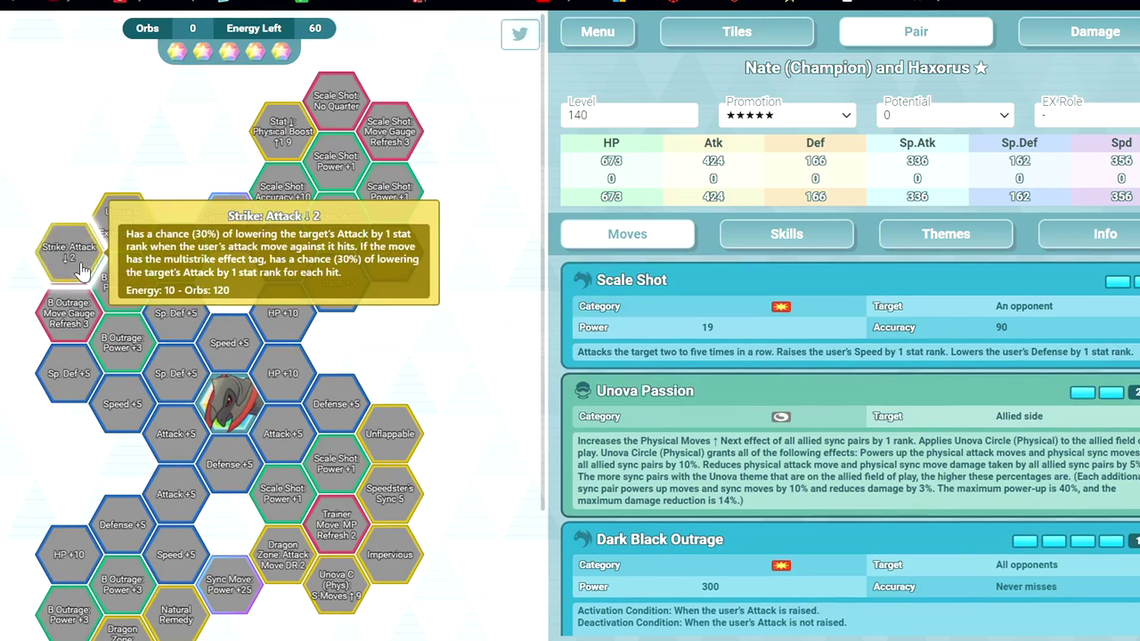
Step: Activate the Impervious tile and the six stat tiles directly surrounding Haxorus on the grid
{"action": "scroll", "coordinate": [188, 541], "scroll_direction": "down", "scroll_amount": 2}
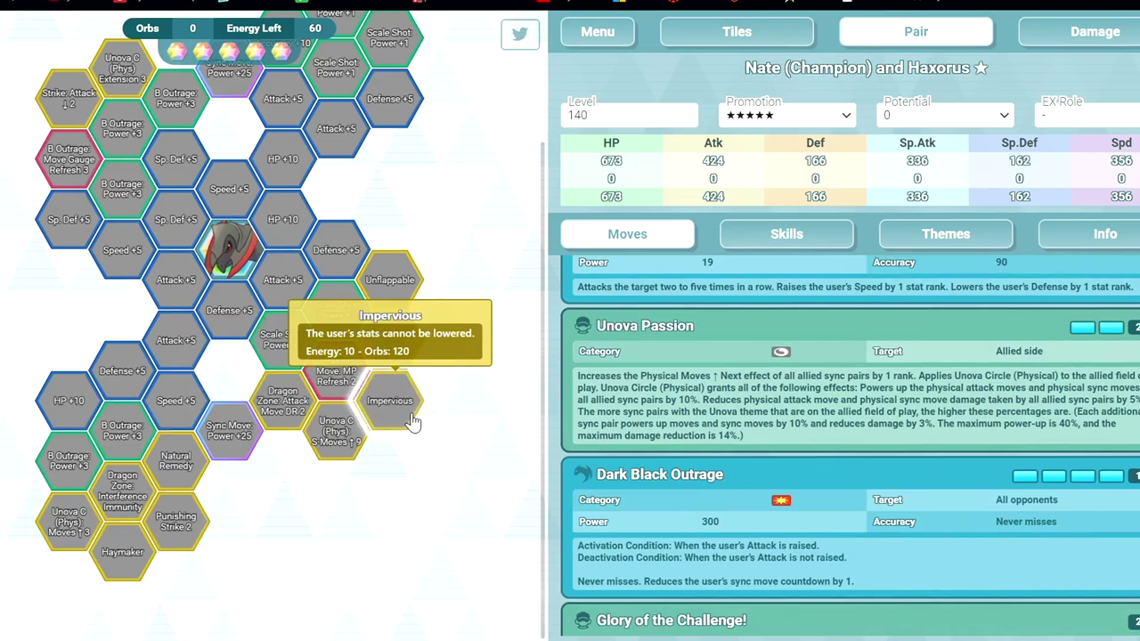
{"action": "left_click", "coordinate": [413, 422]}
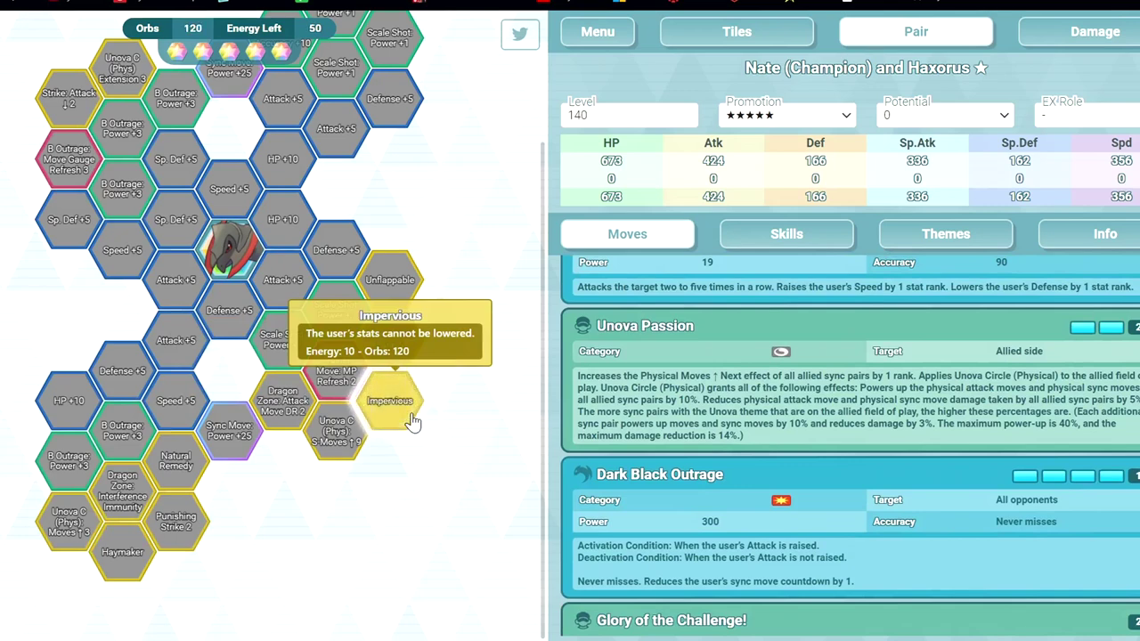
{"action": "scroll", "coordinate": [395, 424], "scroll_direction": "up", "scroll_amount": 2}
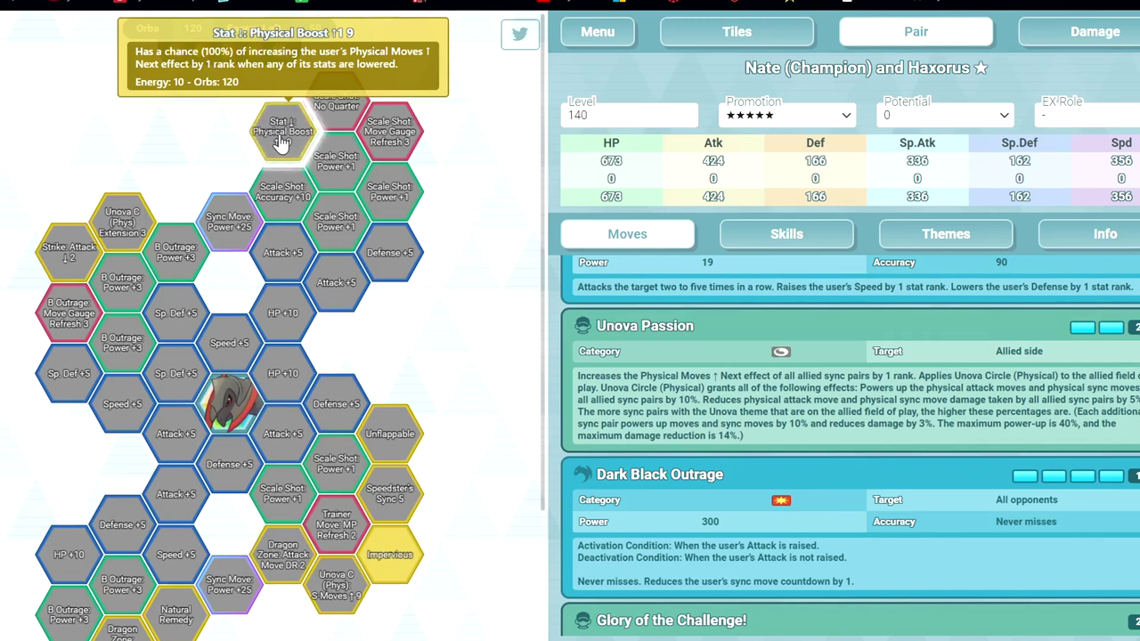
{"action": "left_click", "coordinate": [282, 375]}
Step: Activate the Unova C (Phys): S-Moves ↑9 and Speedster's Sync 5 tiles
{"action": "scroll", "coordinate": [699, 552], "scroll_direction": "down", "scroll_amount": 2}
{"action": "scroll", "coordinate": [410, 485], "scroll_direction": "down", "scroll_amount": 1}
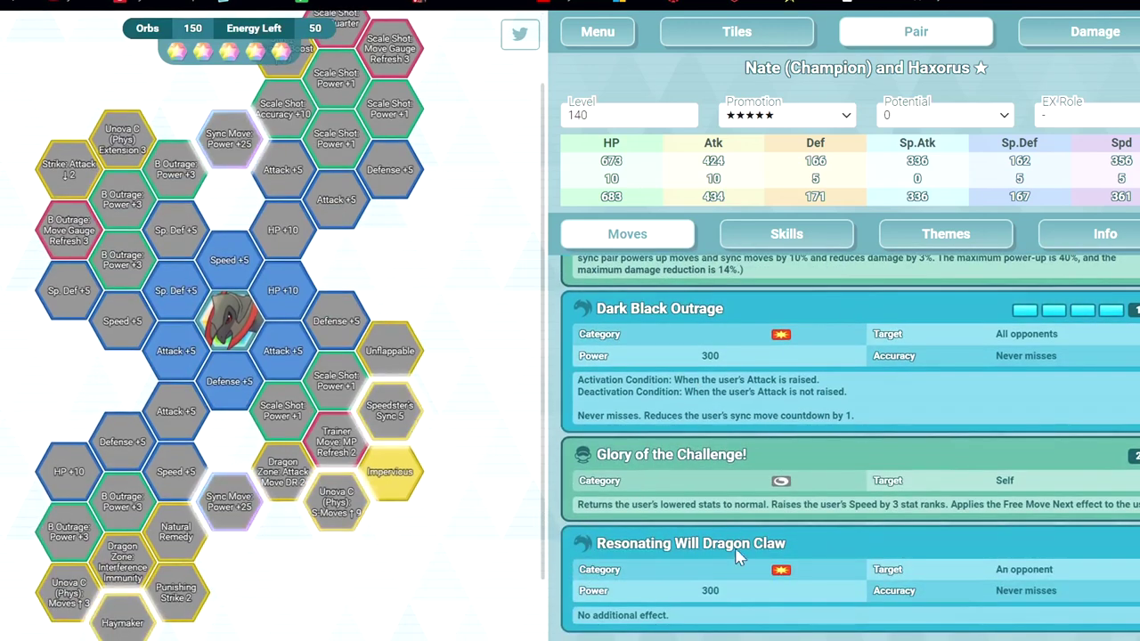
{"action": "left_click", "coordinate": [356, 506]}
{"action": "left_click", "coordinate": [386, 412]}
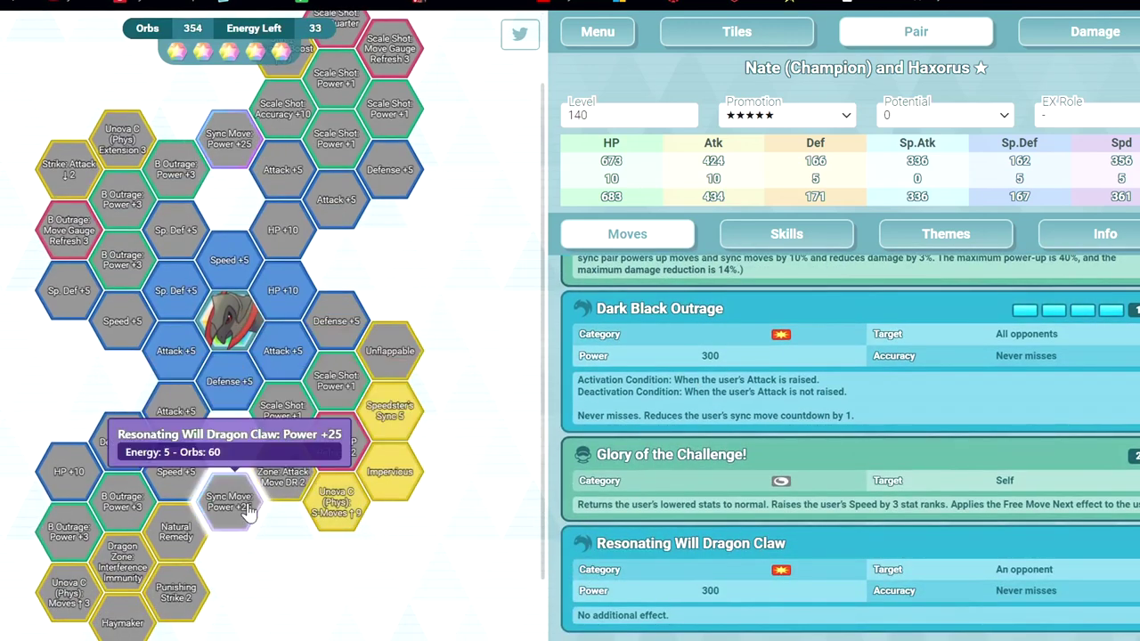
Step: Activate the Haymaker, Punishing Strike 2, Natural Remedy, adjoining Speed +5 and Attack +5 tiles, and the Scale Shot: Power +1 tile beside Speedster's Sync 5
{"action": "left_click", "coordinate": [122, 614]}
{"action": "left_click", "coordinate": [175, 592]}
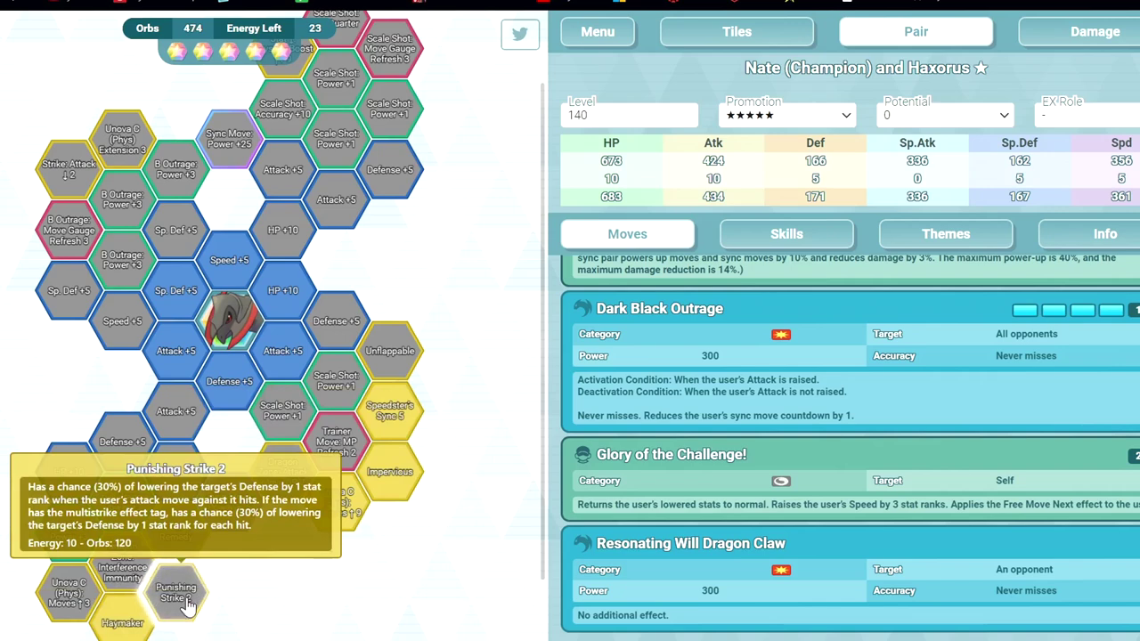
{"action": "left_click", "coordinate": [229, 504]}
{"action": "left_click", "coordinate": [183, 472]}
{"action": "left_click", "coordinate": [184, 475]}
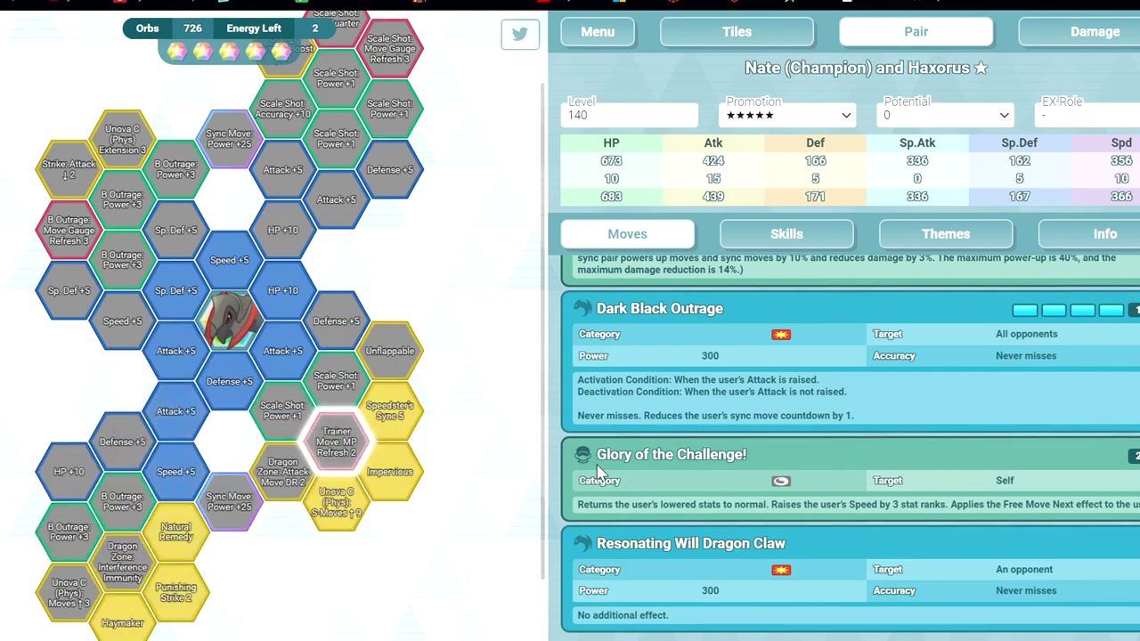
{"action": "left_click", "coordinate": [179, 412]}
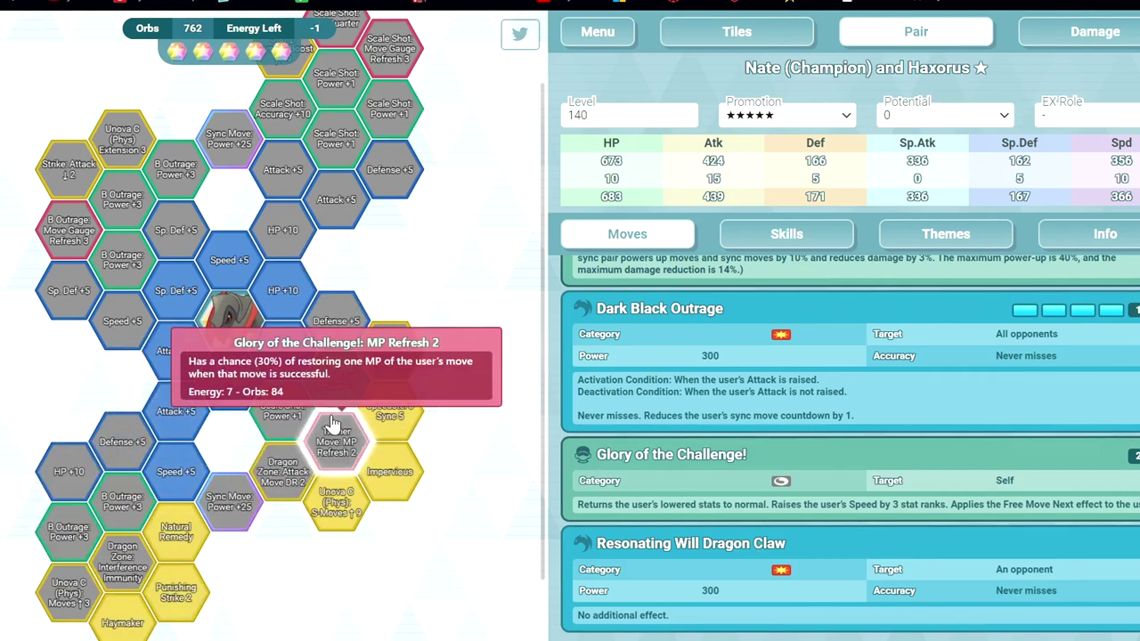
{"action": "left_click", "coordinate": [336, 399]}
{"action": "scroll", "coordinate": [517, 589], "scroll_direction": "down", "scroll_amount": 1}
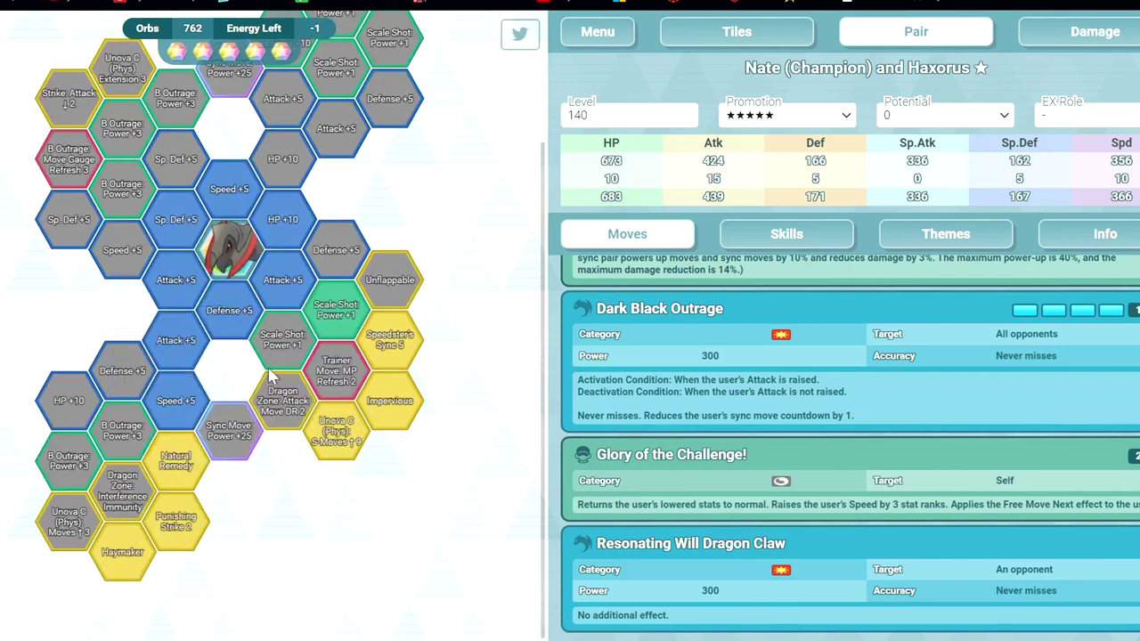
Step: Try the Glory of the Challenge!: MP Refresh 2 tile and the other nearby Scale Shot: Power +1 tile in place of Speedster's Sync 5
{"action": "scroll", "coordinate": [383, 498], "scroll_direction": "up", "scroll_amount": 2}
{"action": "scroll", "coordinate": [425, 545], "scroll_direction": "down", "scroll_amount": 1}
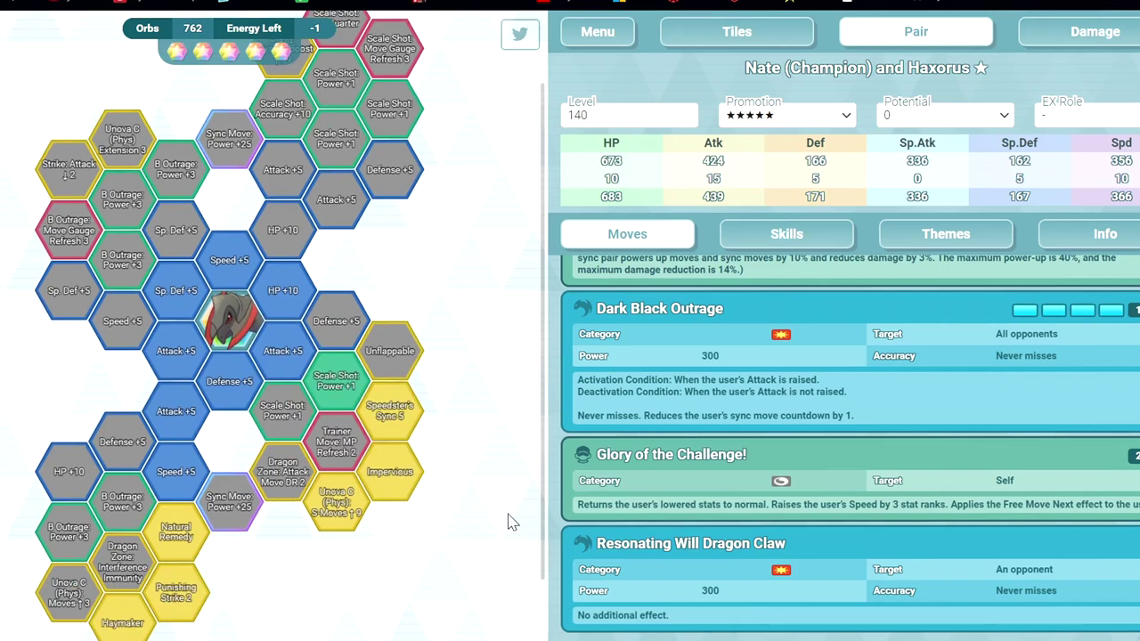
{"action": "scroll", "coordinate": [456, 492], "scroll_direction": "up", "scroll_amount": 1}
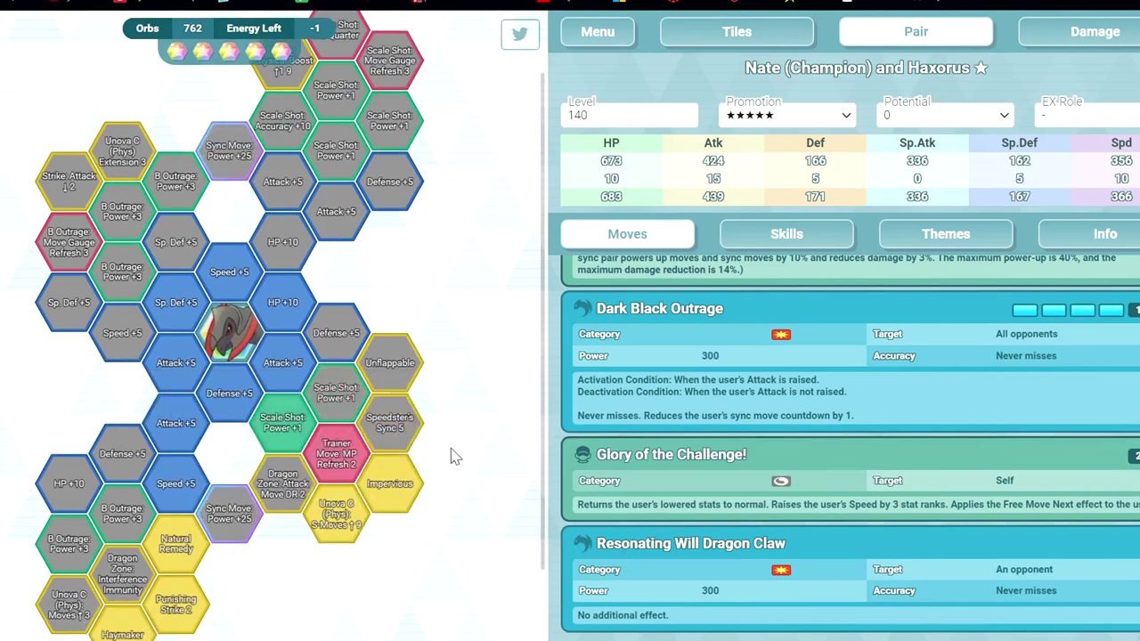
{"action": "mouse_move", "coordinate": [336, 525]}
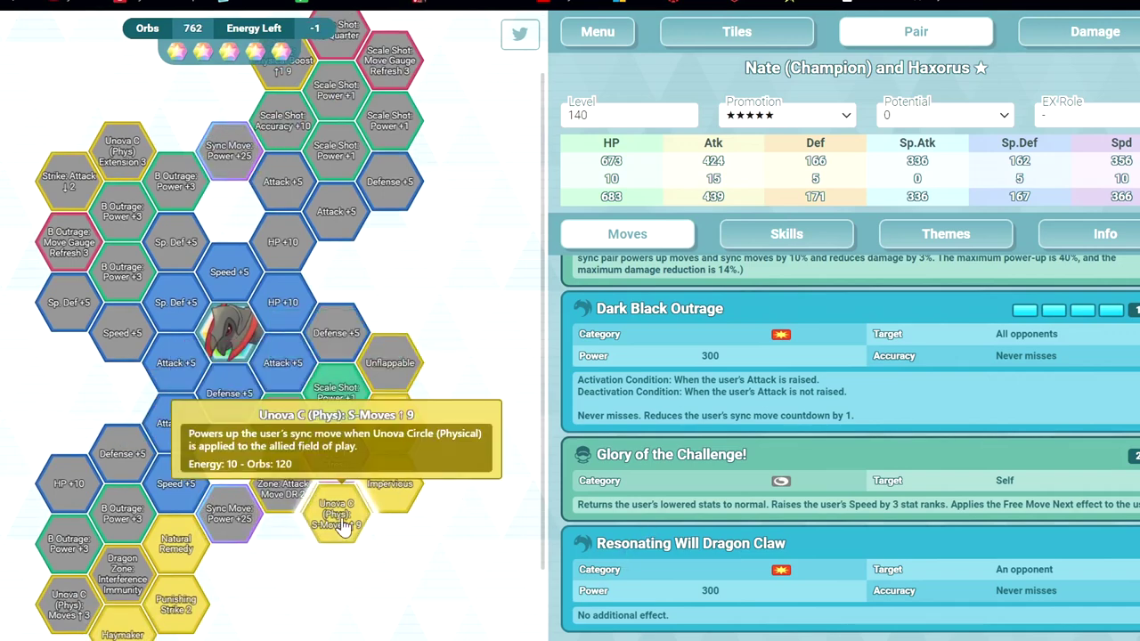
{"action": "scroll", "coordinate": [348, 516], "scroll_direction": "down", "scroll_amount": 1}
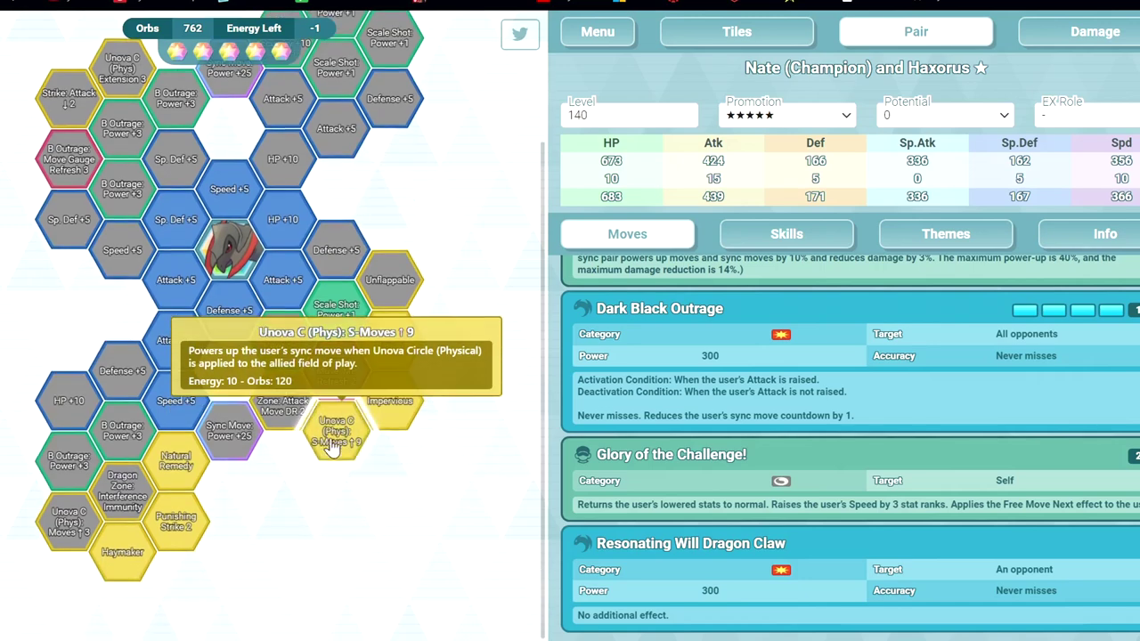
Step: Replace Punishing Strike 2, Natural Remedy and their Speed +5 with Unova C (Phys): Moves ↑3, two B Outrage: Power +3, Defense +5 and Speed +5
{"action": "left_click", "coordinate": [167, 511]}
{"action": "double_click", "coordinate": [123, 476]}
{"action": "left_click", "coordinate": [128, 501]}
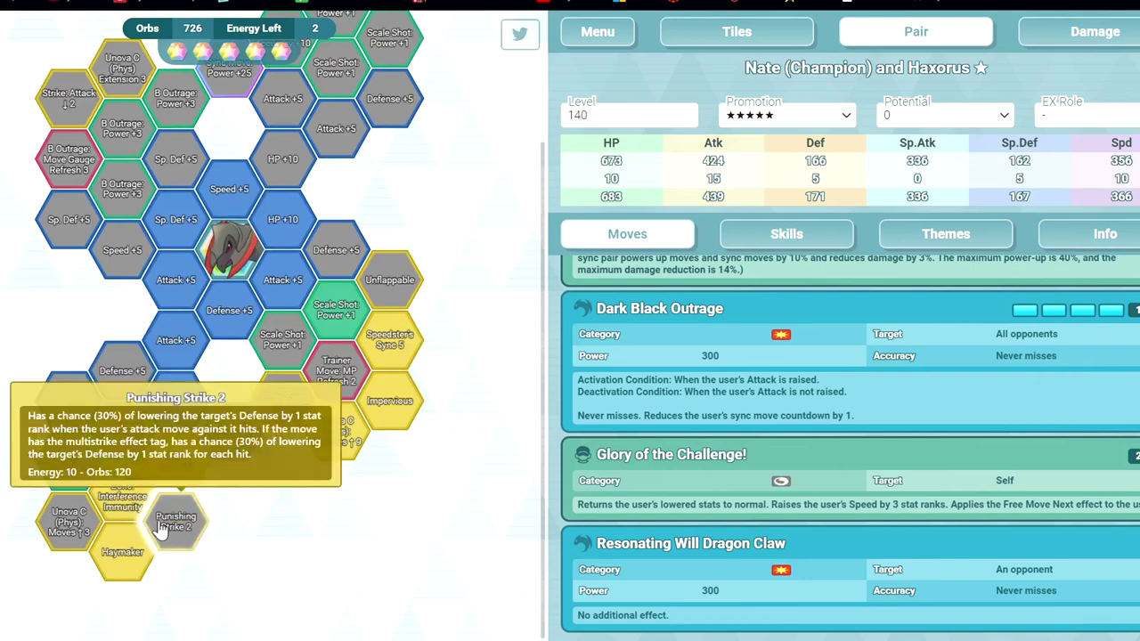
{"action": "scroll", "coordinate": [763, 542], "scroll_direction": "up", "scroll_amount": 2}
{"action": "mouse_move", "coordinate": [182, 534]}
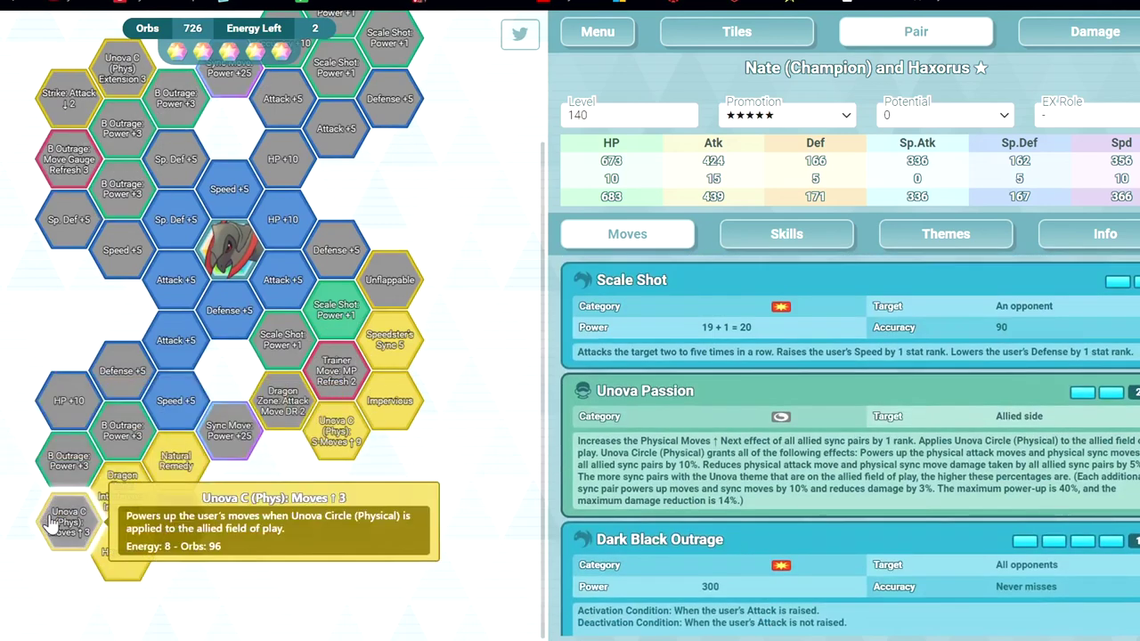
{"action": "left_click", "coordinate": [236, 433]}
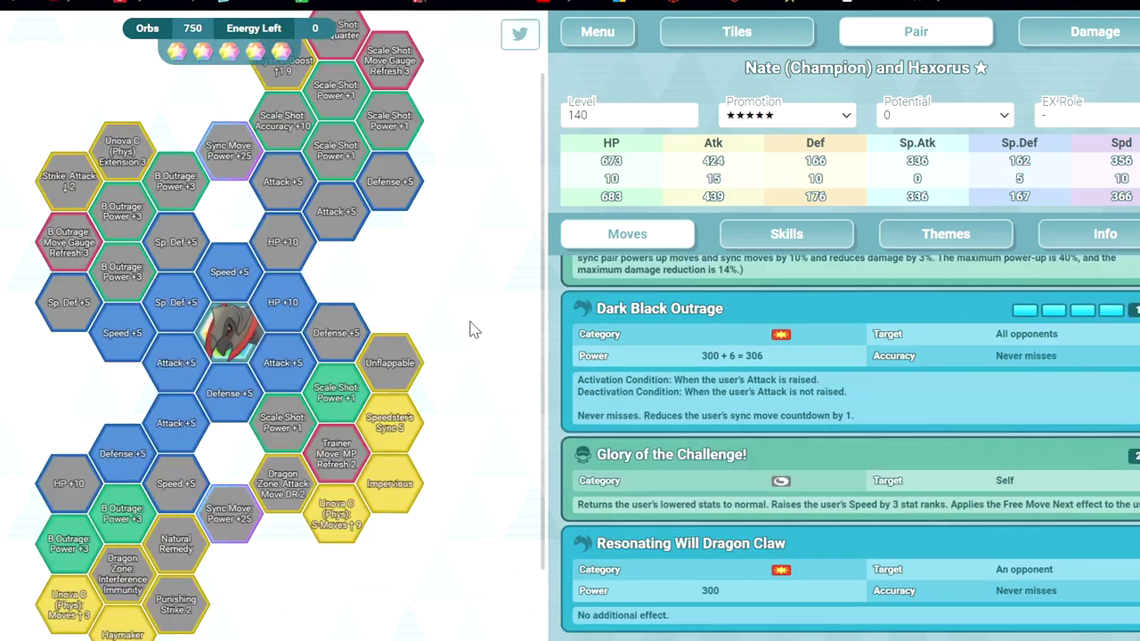
{"action": "scroll", "coordinate": [475, 331], "scroll_direction": "up", "scroll_amount": 2}
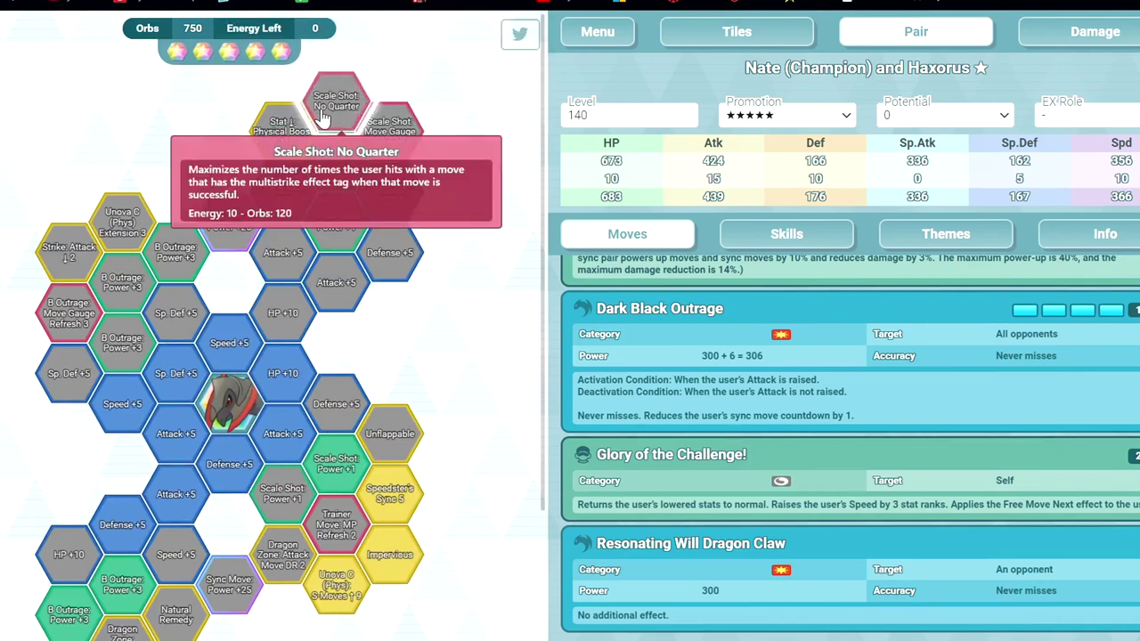
{"action": "scroll", "coordinate": [280, 302], "scroll_direction": "down", "scroll_amount": 2}
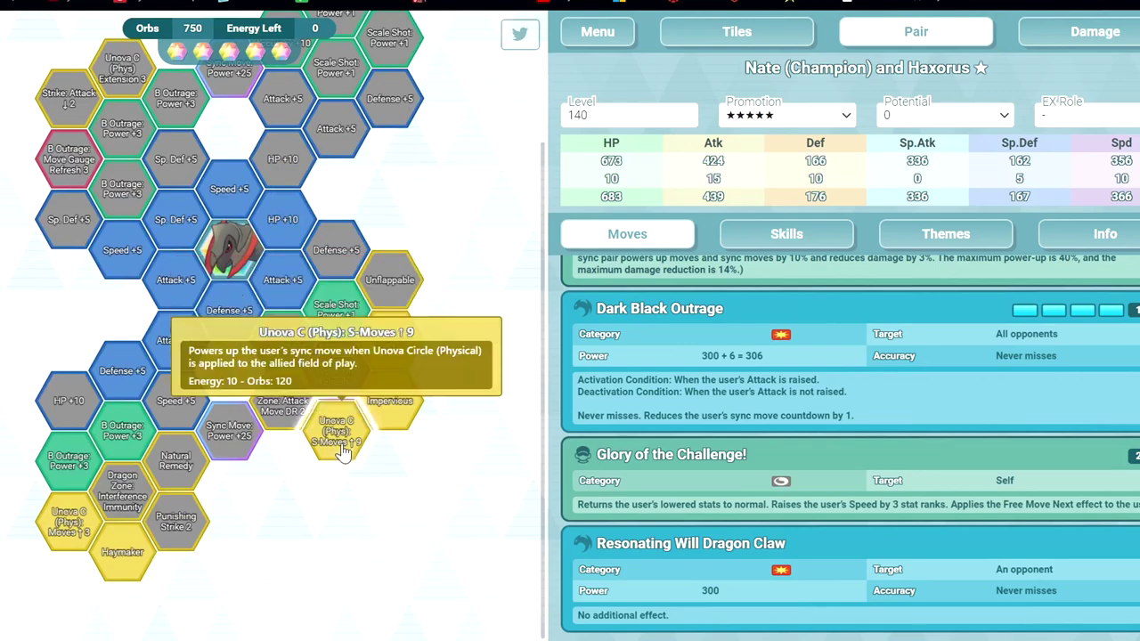
Step: Calculate the pair's damage with the user's Attack at +6, a critical hit and Dragon as the effective type
{"action": "left_click", "coordinate": [1093, 44]}
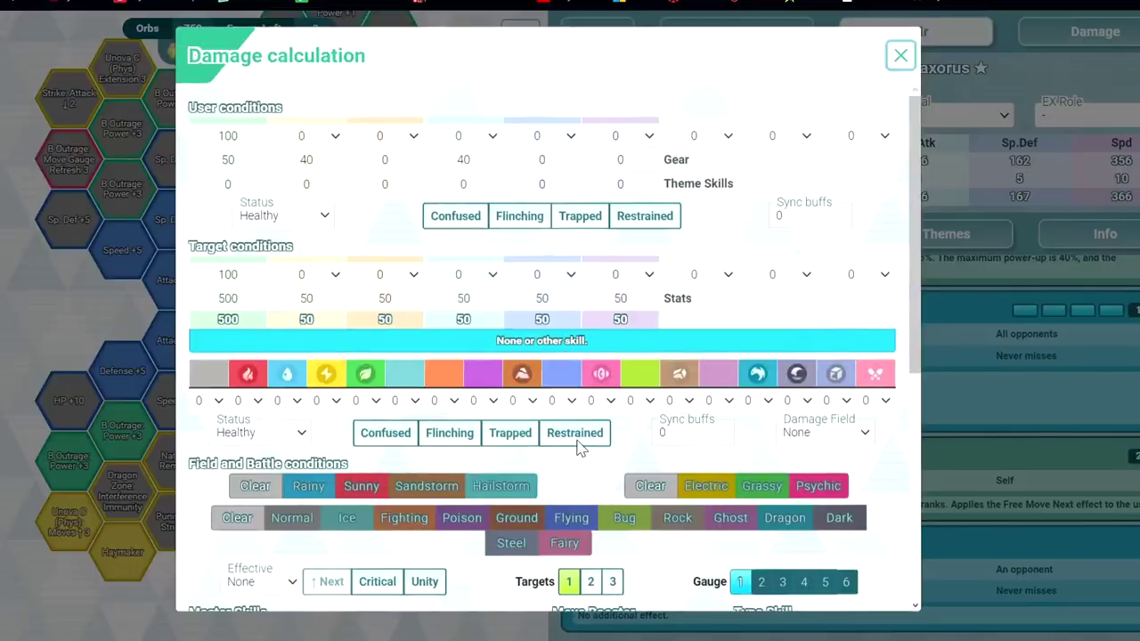
{"action": "scroll", "coordinate": [623, 374], "scroll_direction": "down", "scroll_amount": 3}
{"action": "left_click", "coordinate": [377, 294]}
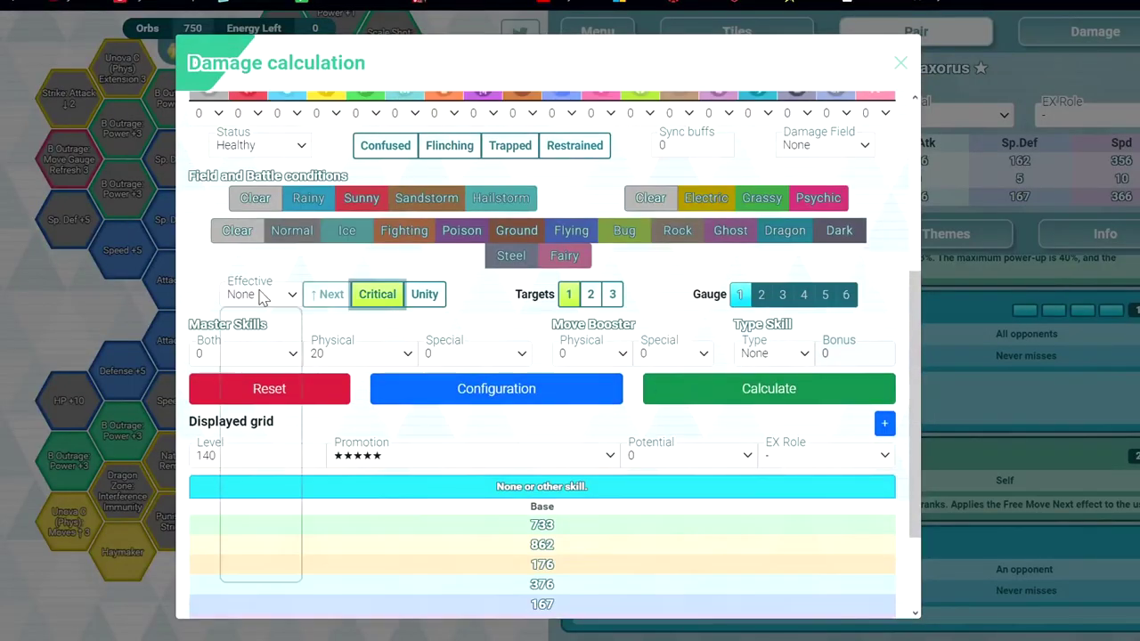
{"action": "left_click", "coordinate": [260, 294]}
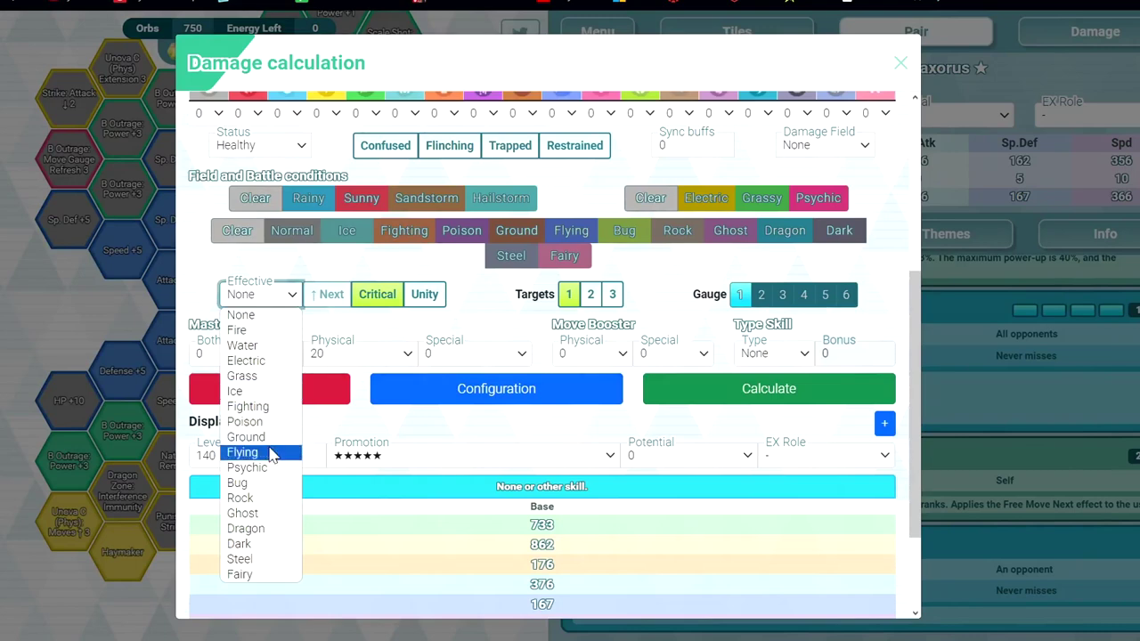
{"action": "left_click", "coordinate": [246, 529]}
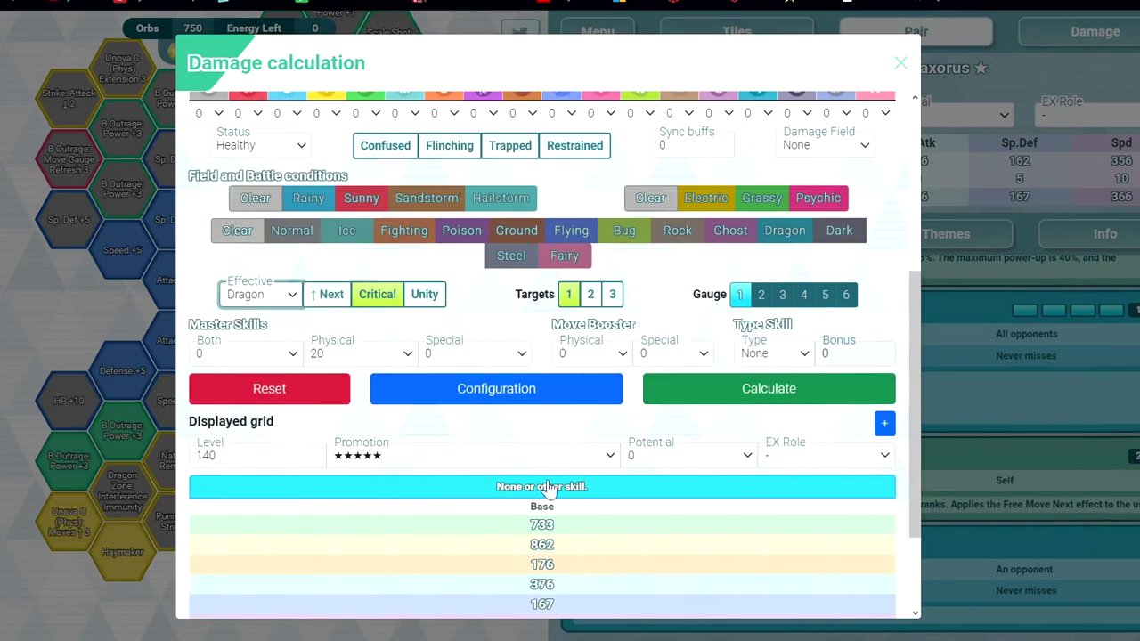
{"action": "left_click", "coordinate": [666, 398]}
{"action": "scroll", "coordinate": [686, 365], "scroll_direction": "down", "scroll_amount": 3}
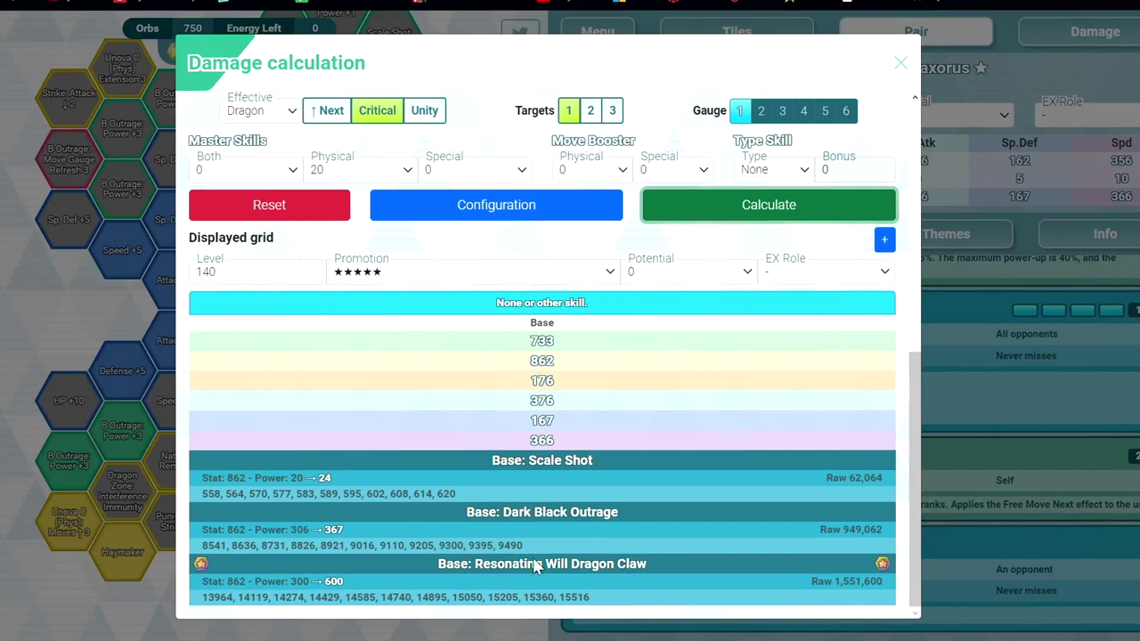
{"action": "left_click", "coordinate": [334, 584]}
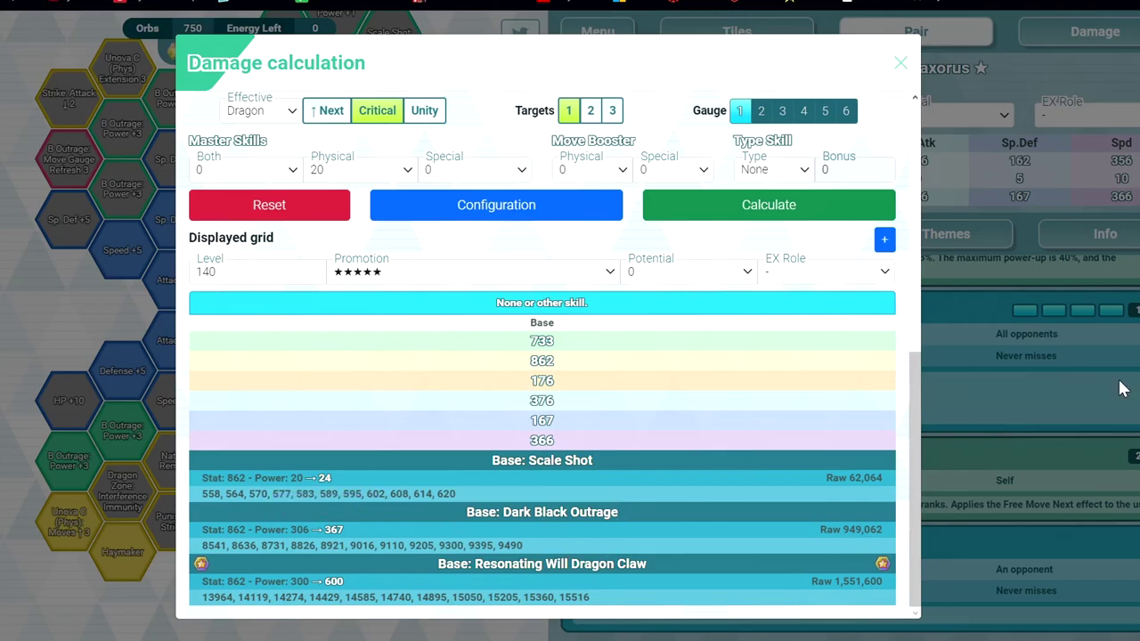
{"action": "left_click", "coordinate": [1122, 389]}
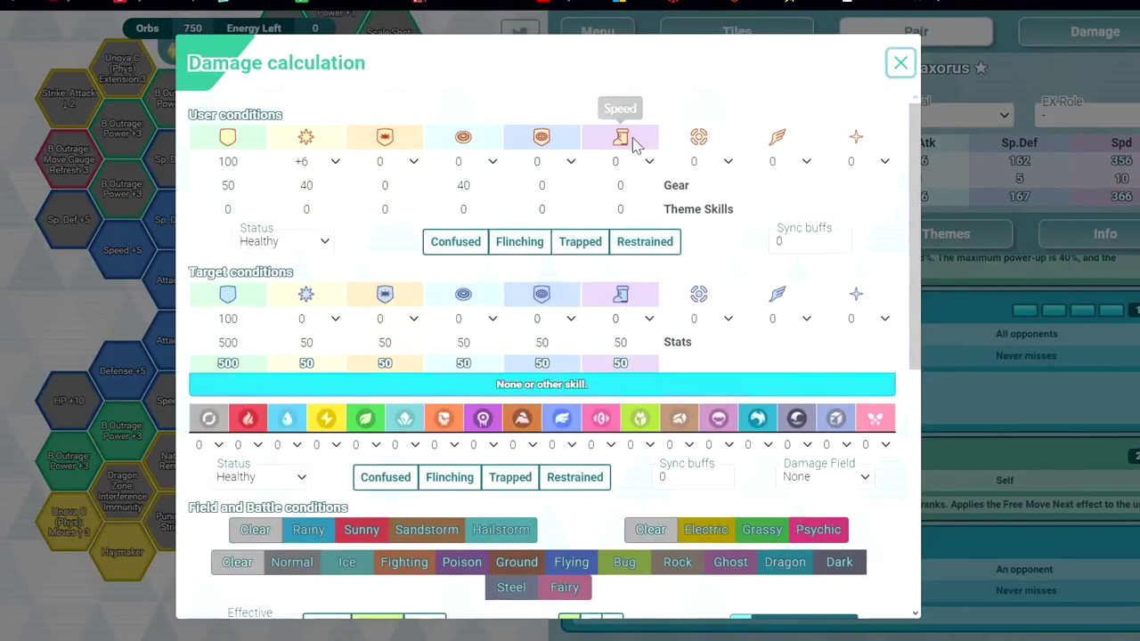
Step: Set the user's Speed to +6 and recalculate the damage to check the power of Resonating Will Dragon Claw
{"action": "left_click", "coordinate": [632, 166]}
{"action": "left_click", "coordinate": [611, 300]}
{"action": "scroll", "coordinate": [744, 472], "scroll_direction": "down", "scroll_amount": 10}
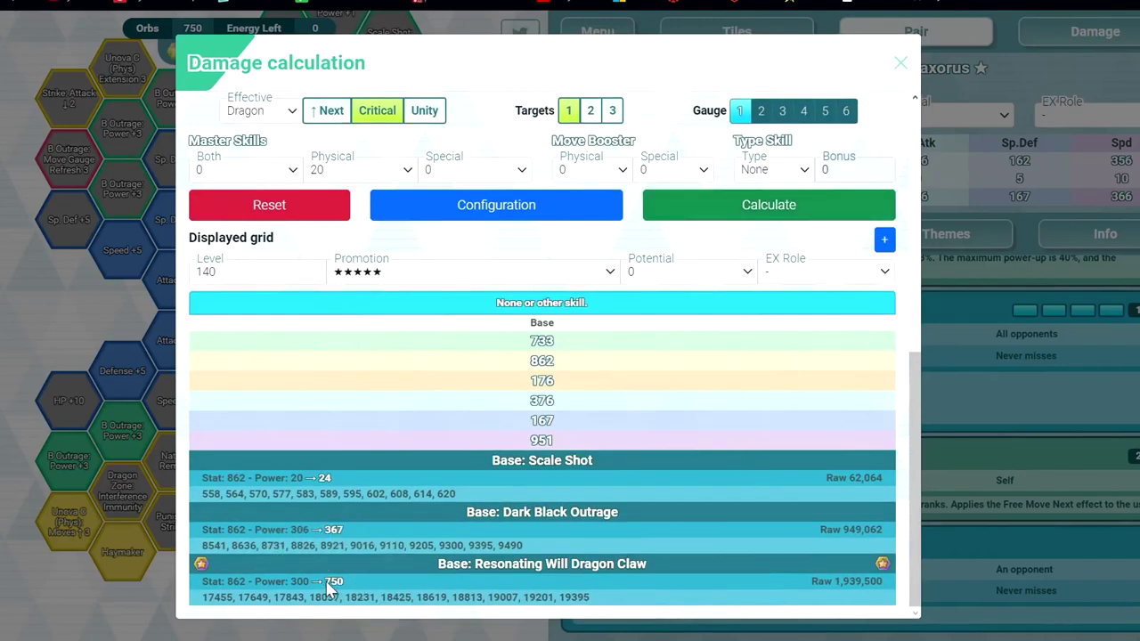
{"action": "scroll", "coordinate": [512, 524], "scroll_direction": "up", "scroll_amount": 1}
{"action": "scroll", "coordinate": [512, 524], "scroll_direction": "up", "scroll_amount": 5}
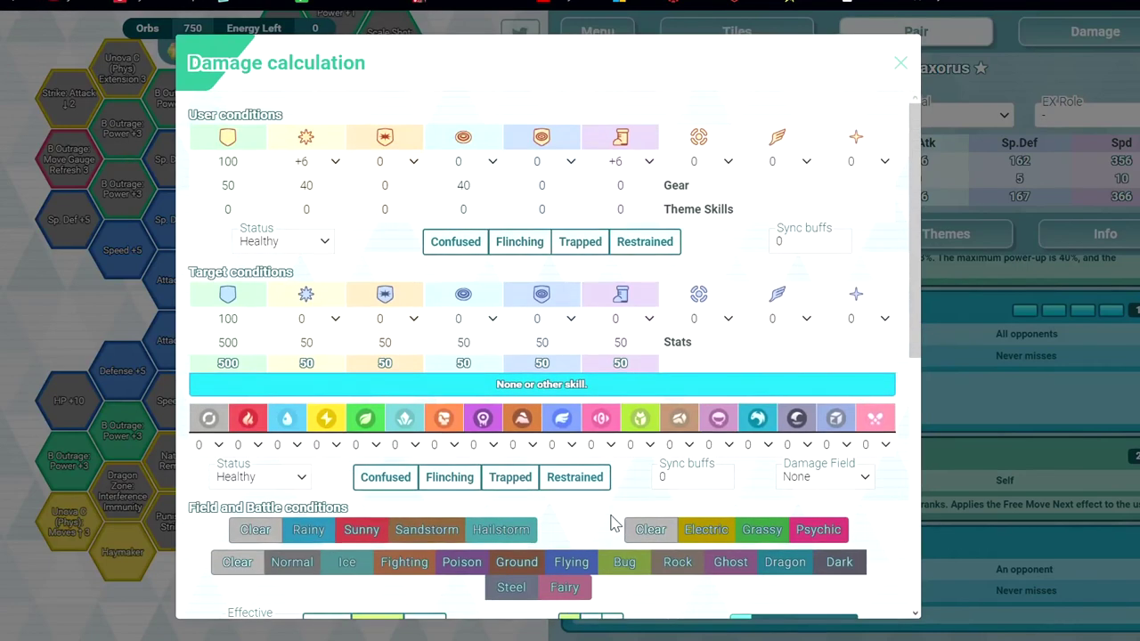
Step: Check the calculator's field, status and Damage Field options for a setting that covers Nate's Unova Circle field effect
{"action": "scroll", "coordinate": [436, 393], "scroll_direction": "down", "scroll_amount": 2}
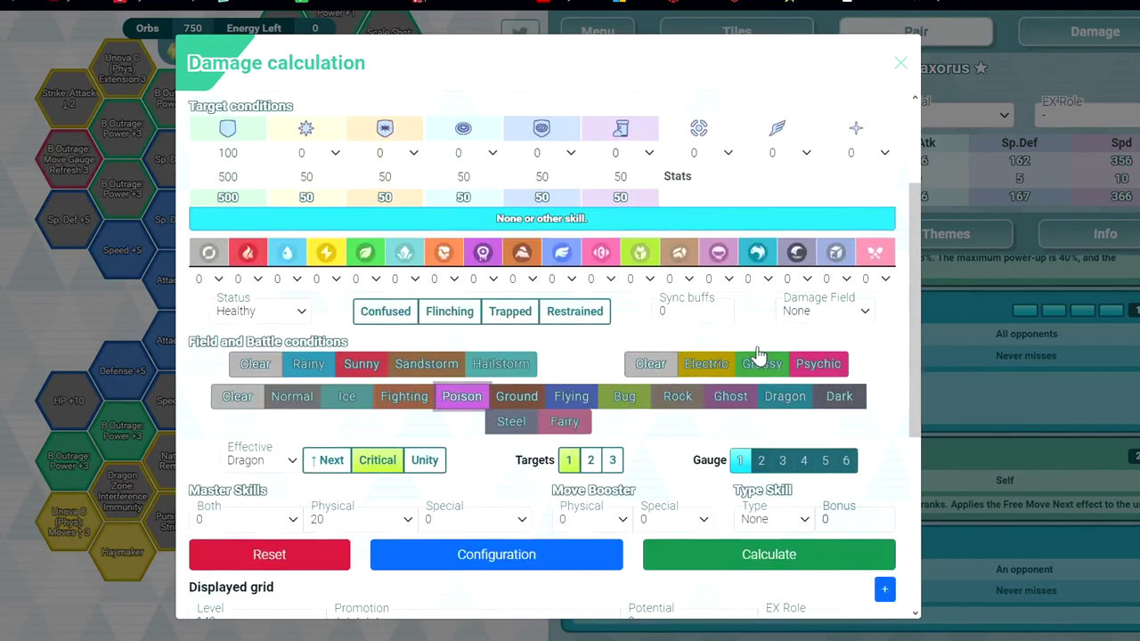
{"action": "left_click", "coordinate": [819, 312]}
{"action": "scroll", "coordinate": [821, 312], "scroll_direction": "up", "scroll_amount": 2}
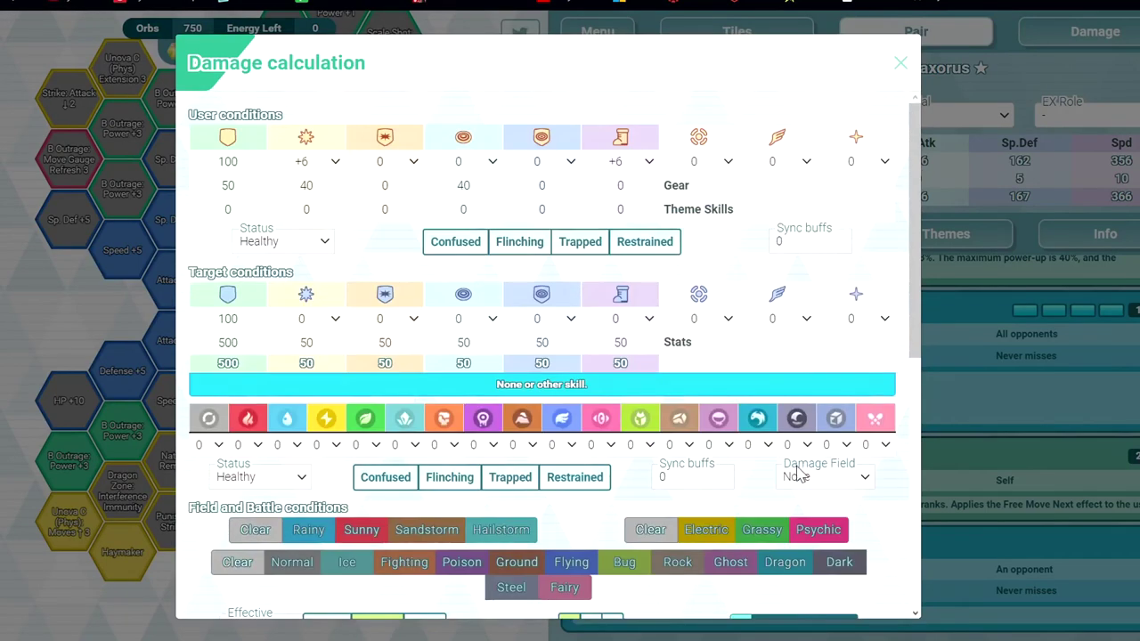
{"action": "scroll", "coordinate": [799, 477], "scroll_direction": "down", "scroll_amount": 3}
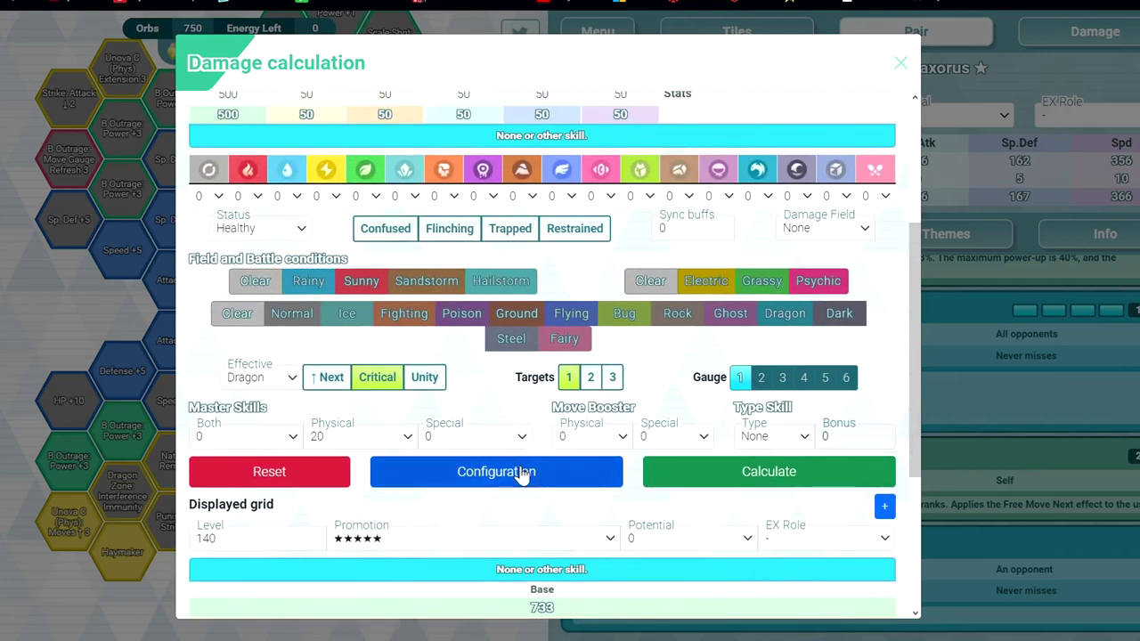
{"action": "scroll", "coordinate": [657, 401], "scroll_direction": "up", "scroll_amount": 1}
{"action": "left_click", "coordinate": [824, 312]}
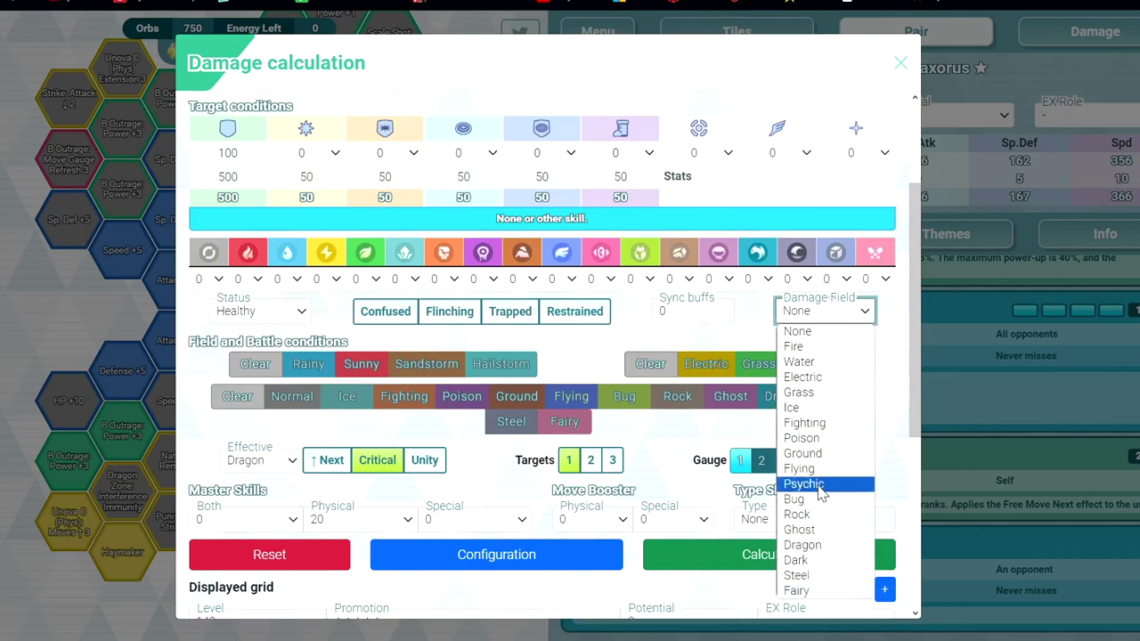
{"action": "scroll", "coordinate": [887, 523], "scroll_direction": "up", "scroll_amount": 2}
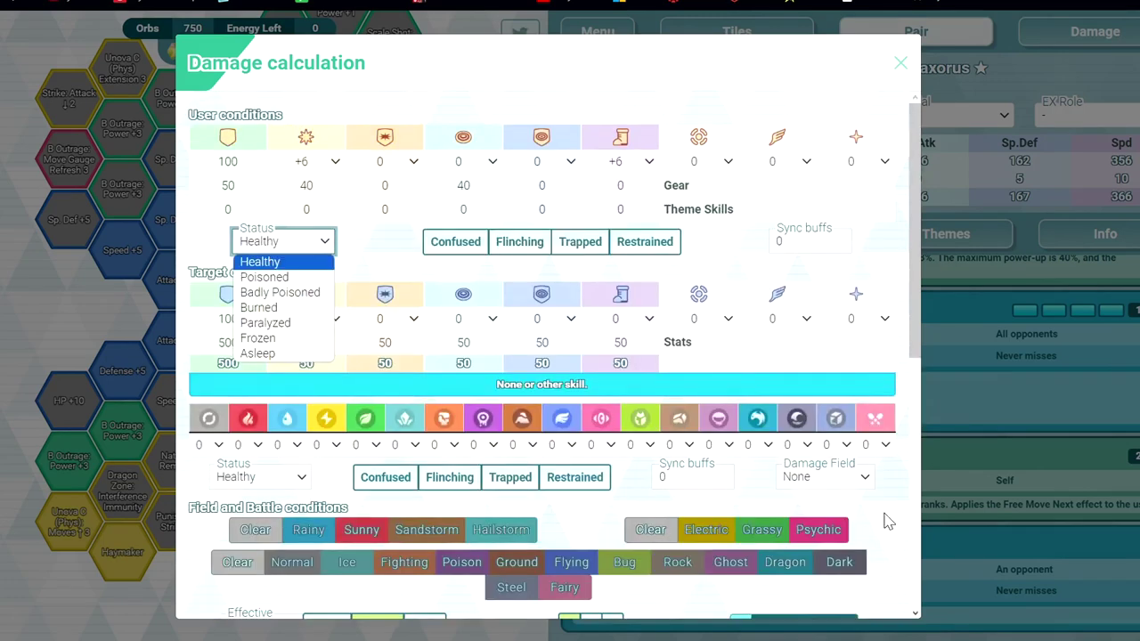
{"action": "scroll", "coordinate": [888, 522], "scroll_direction": "down", "scroll_amount": 2}
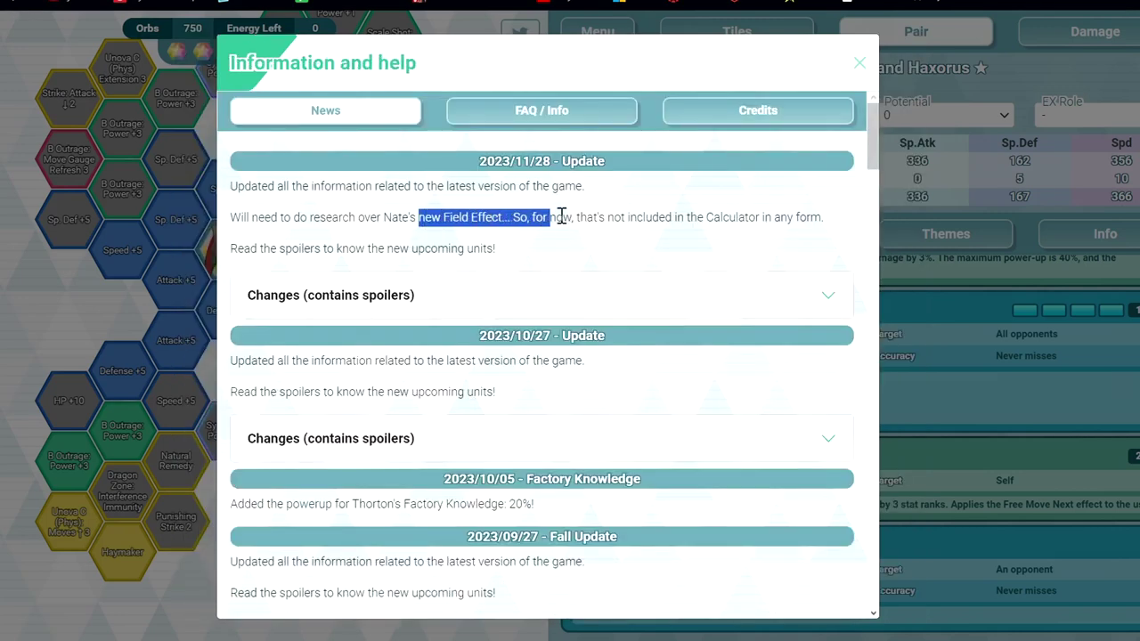
Step: Read the 2023/11/28 update note about Nate's new Field Effect in the site's news and close the help window
{"action": "left_click_drag", "start_coordinate": [674, 218], "coordinate": [796, 243]}
{"action": "left_click", "coordinate": [609, 262]}
{"action": "left_click_drag", "start_coordinate": [419, 217], "coordinate": [672, 217]}
{"action": "left_click", "coordinate": [722, 281]}
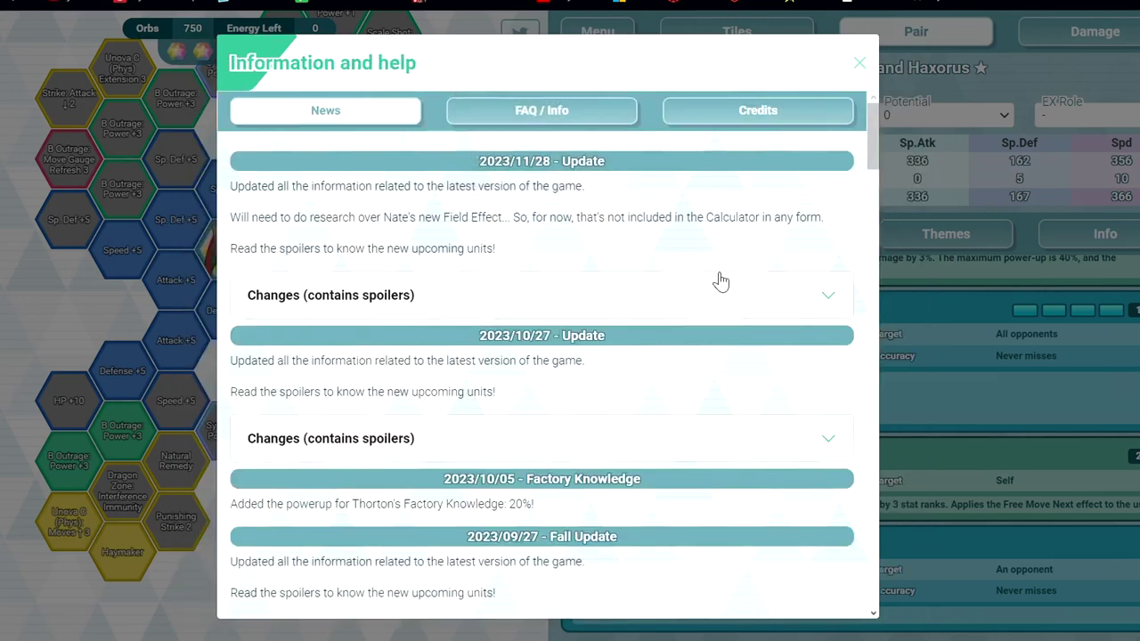
{"action": "key", "text": "Escape"}
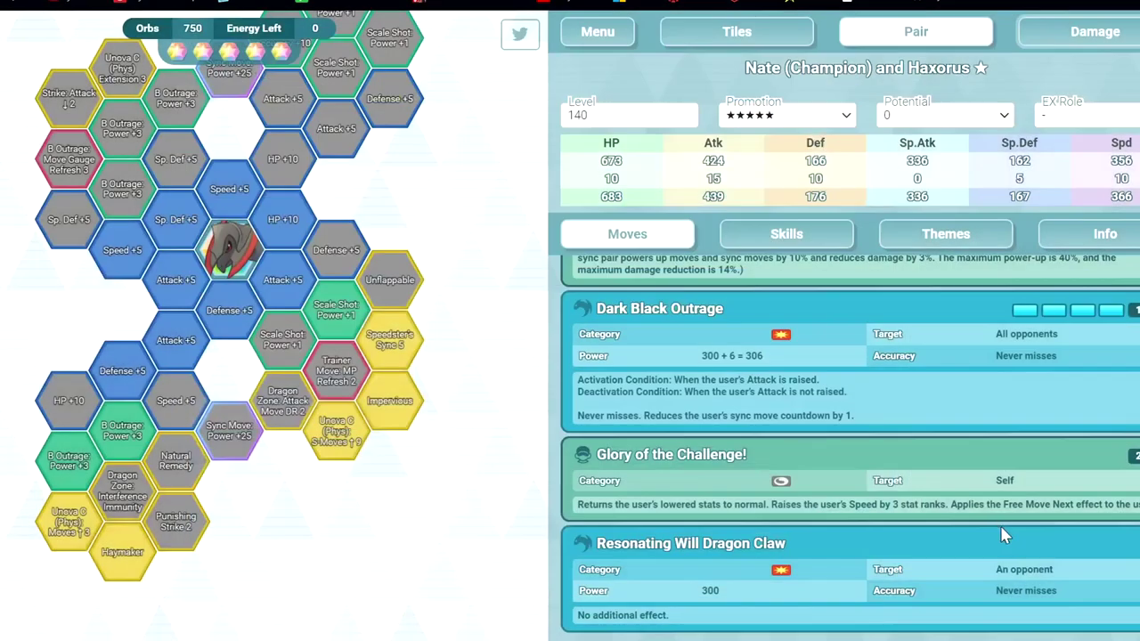
Step: Rerun the damage calculation and examine which tiles and skills boost the power of Resonating Will Dragon Claw
{"action": "scroll", "coordinate": [777, 414], "scroll_direction": "up", "scroll_amount": 2}
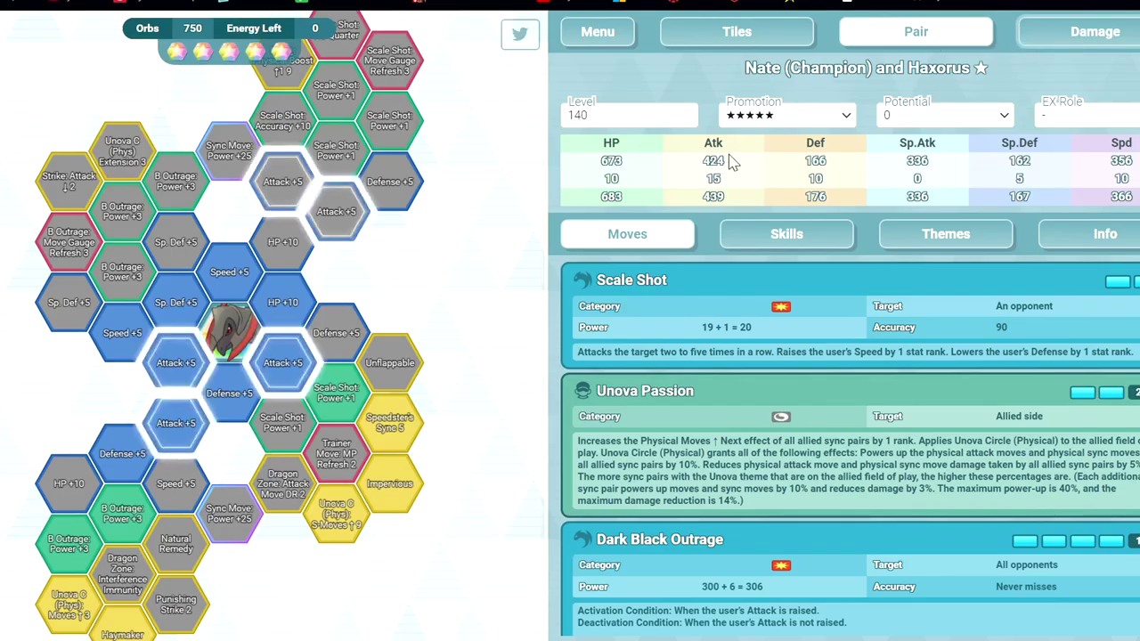
{"action": "left_click", "coordinate": [1058, 37]}
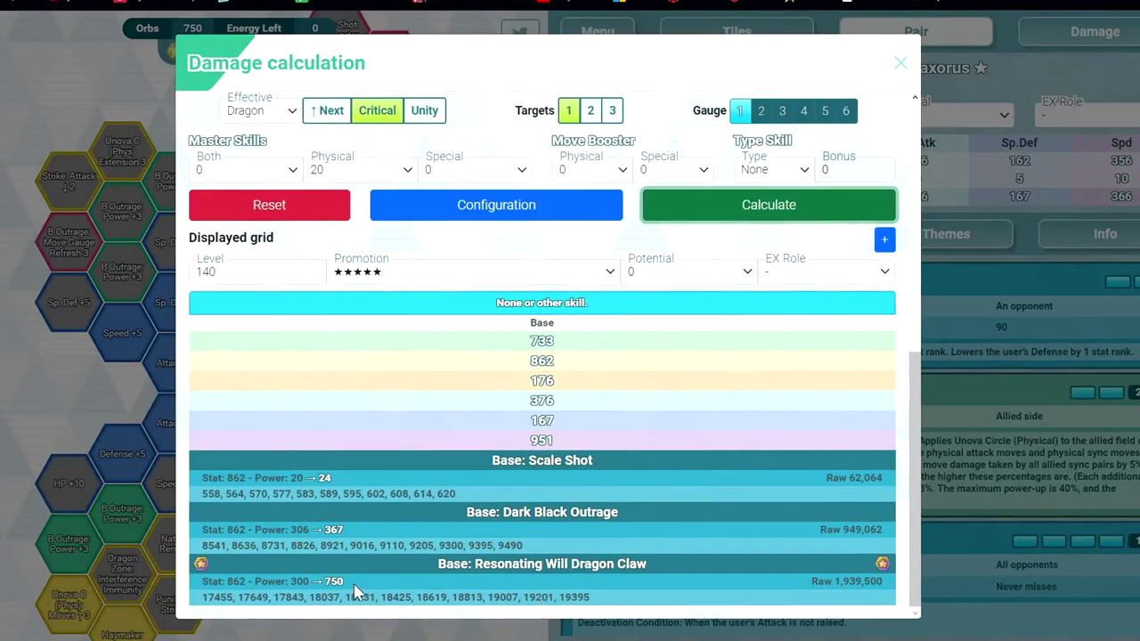
{"action": "mouse_move", "coordinate": [338, 595]}
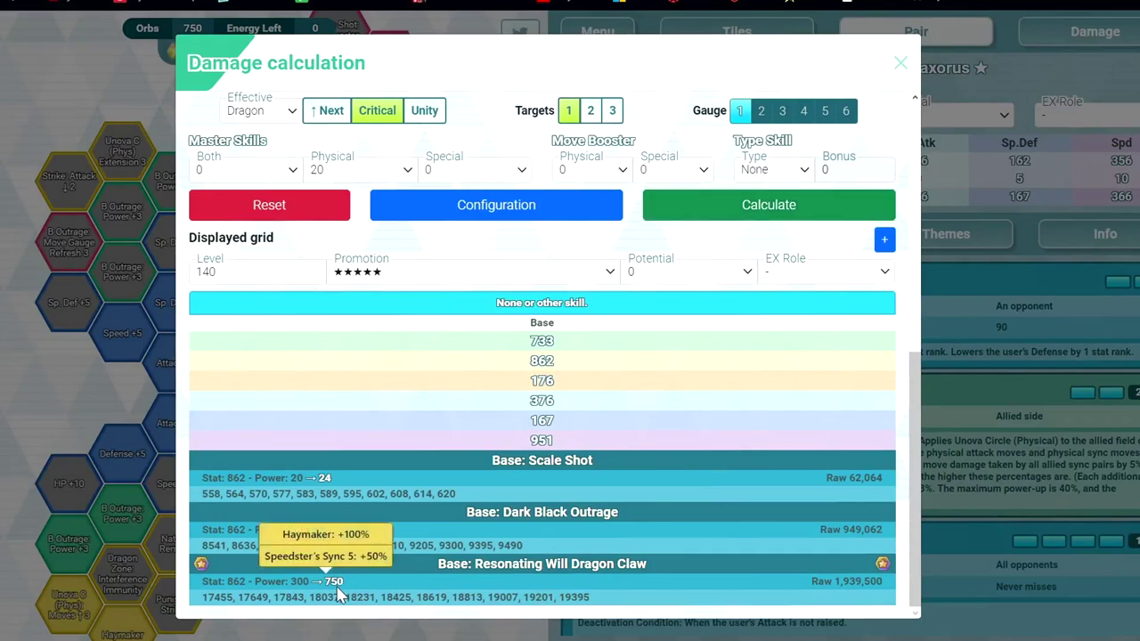
Step: Switch to the Google search calculator and compute 19395/2.5*3.4 for the boosted sync move damage
{"action": "key", "text": "ctrl+Tab"}
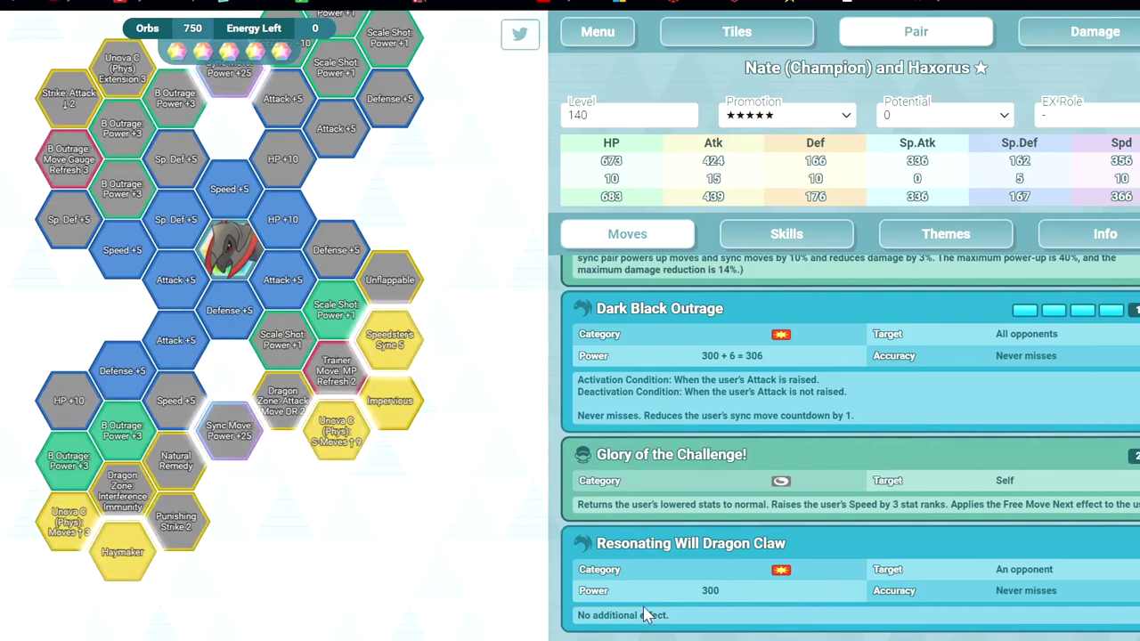
{"action": "key", "text": "ctrl+Tab"}
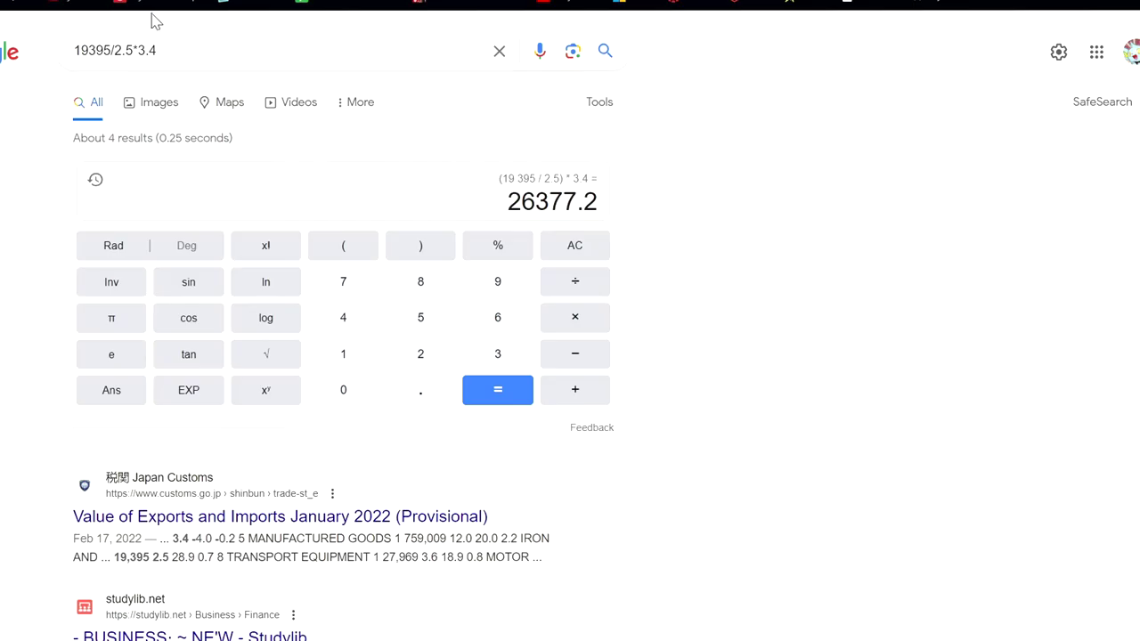
Step: Compare the computed sync move damage with the selected grid tiles and the pair's move descriptions on the sync grid page
{"action": "key", "text": "ctrl+Tab"}
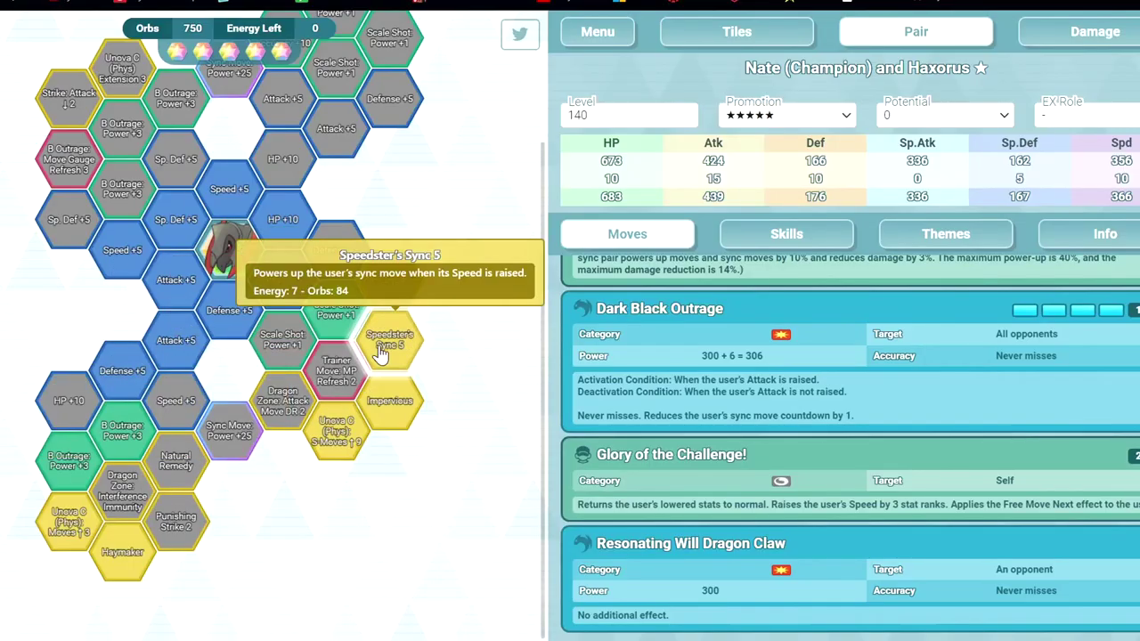
{"action": "key", "text": "ctrl+Tab"}
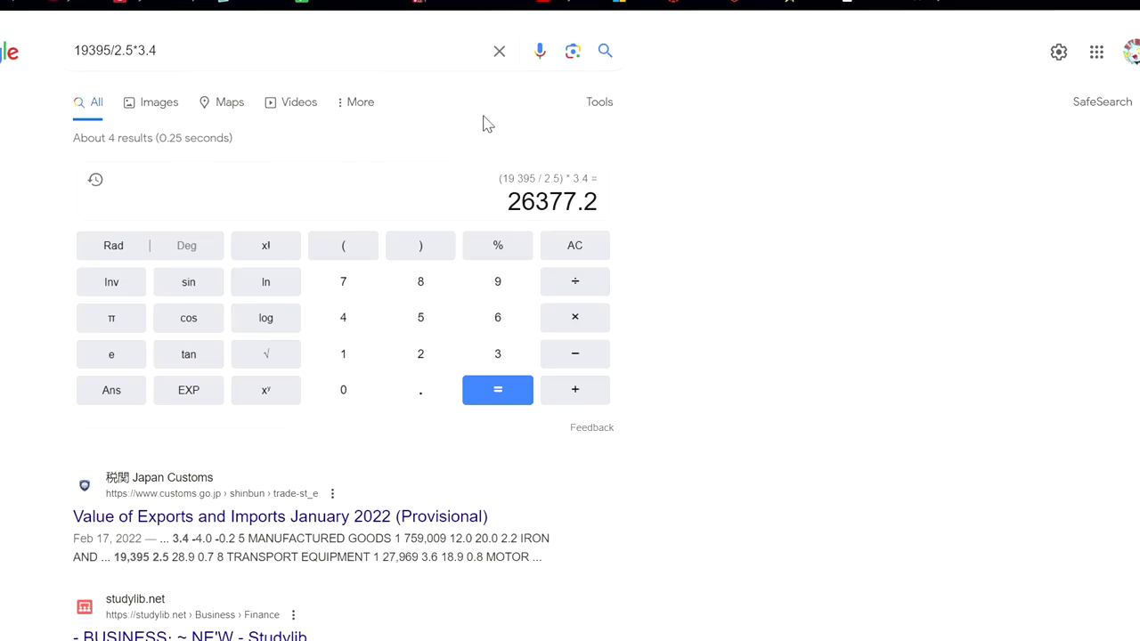
{"action": "key", "text": "ctrl+Tab"}
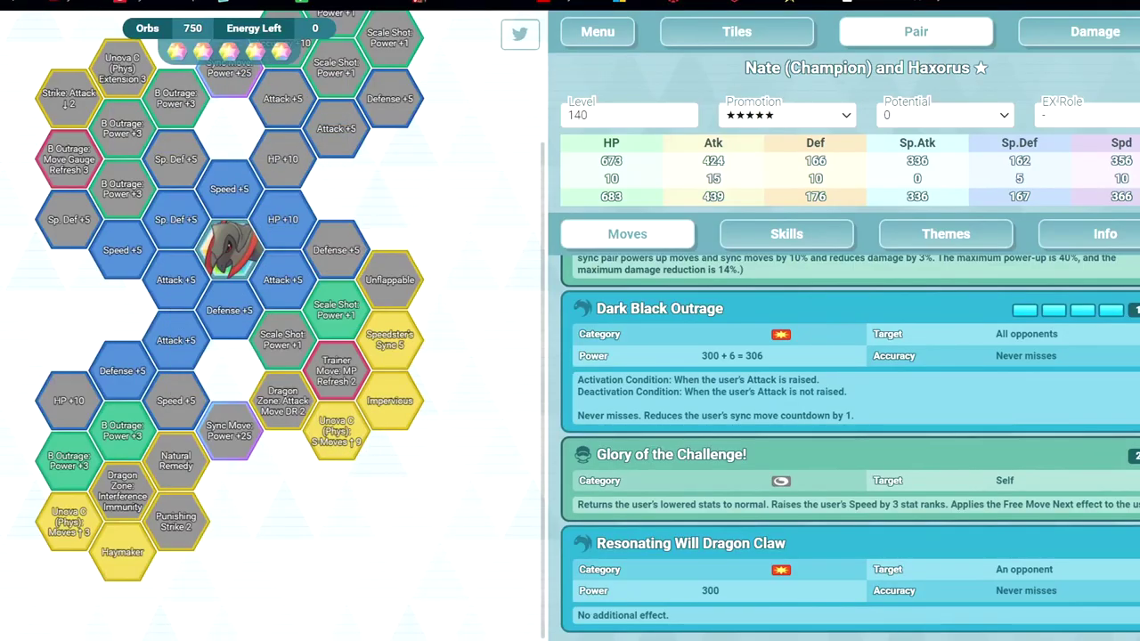
{"action": "key", "text": "ctrl+Tab"}
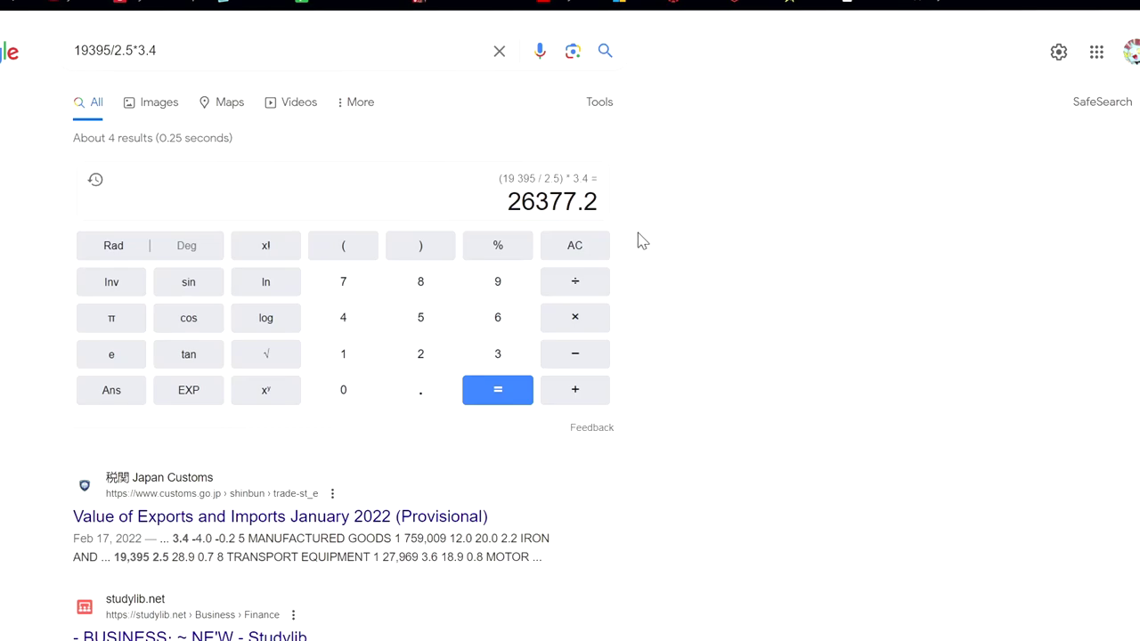
{"action": "key", "text": "ctrl+Tab"}
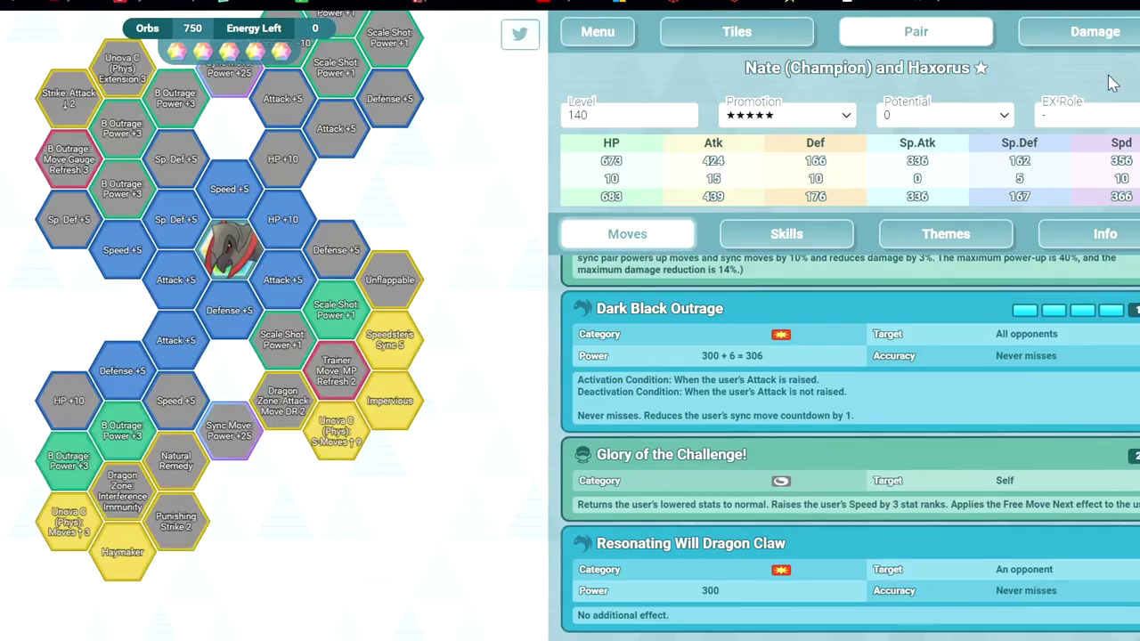
{"action": "scroll", "coordinate": [801, 445], "scroll_direction": "up", "scroll_amount": 3}
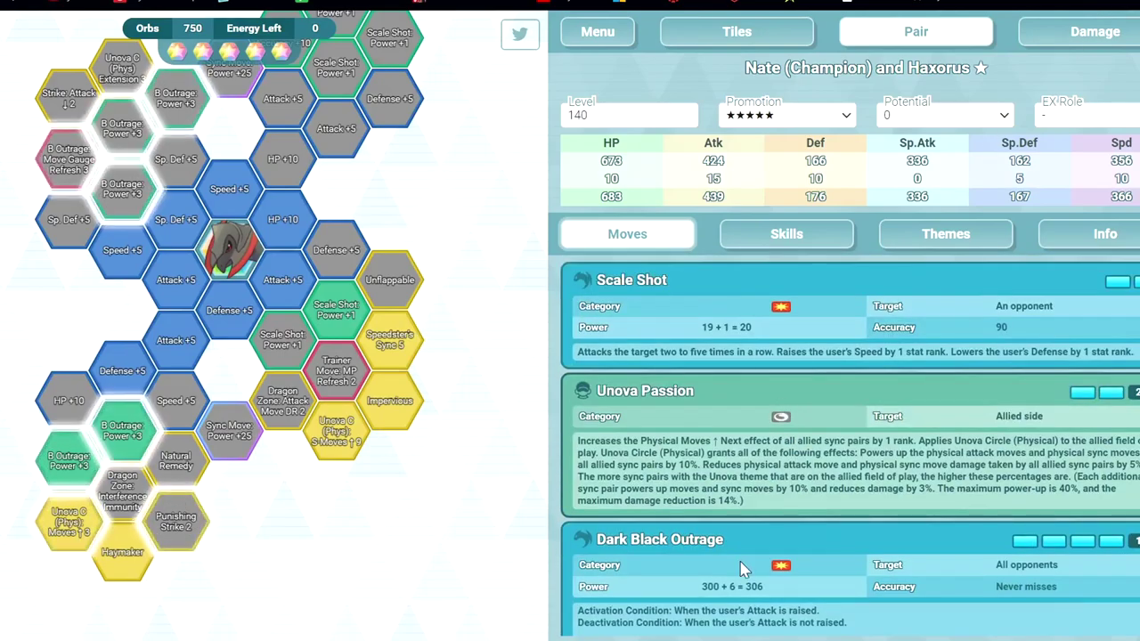
Step: Check the damage calculation's settings and results, and examine the grid's Unova Circle tiles alongside the move list
{"action": "left_click", "coordinate": [1095, 32]}
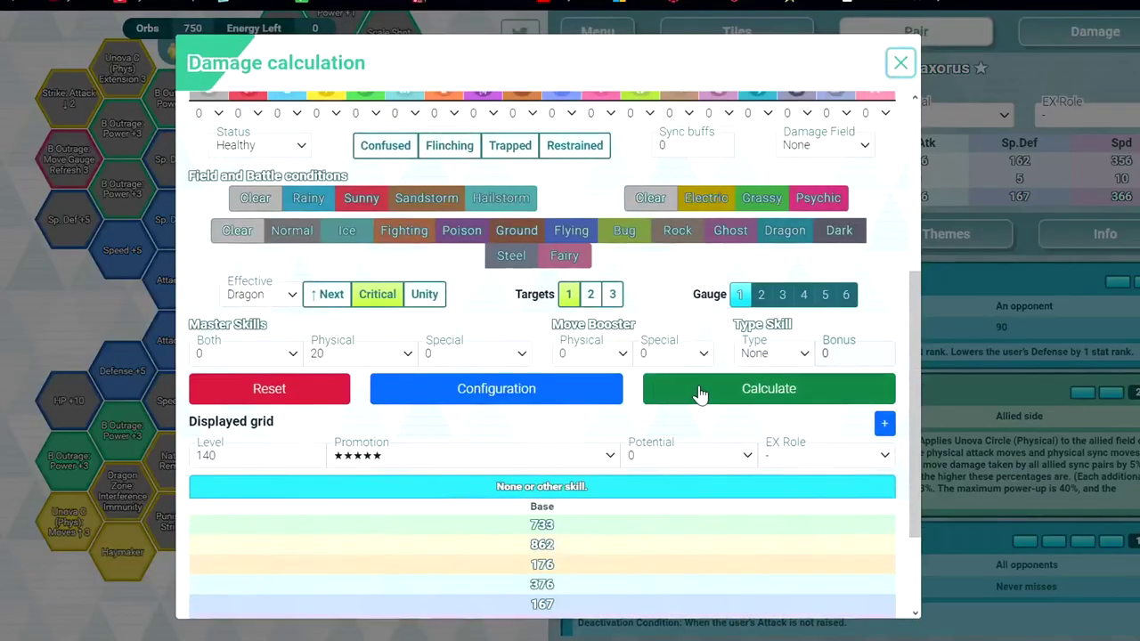
{"action": "scroll", "coordinate": [659, 396], "scroll_direction": "down", "scroll_amount": 2}
{"action": "mouse_move", "coordinate": [339, 529]}
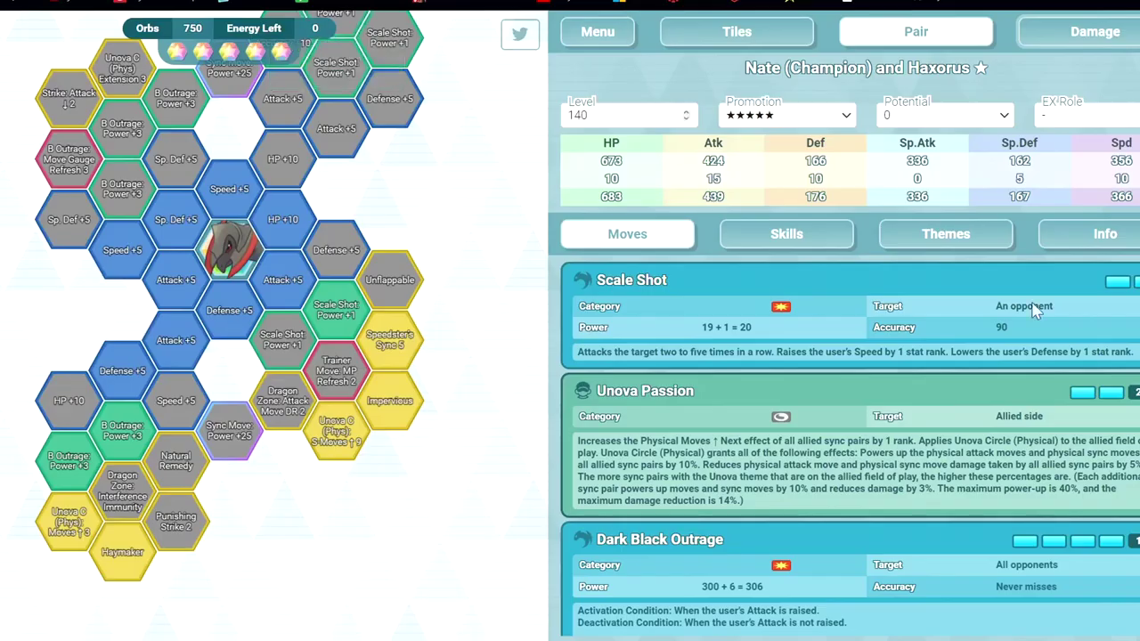
{"action": "scroll", "coordinate": [855, 521], "scroll_direction": "down", "scroll_amount": 1}
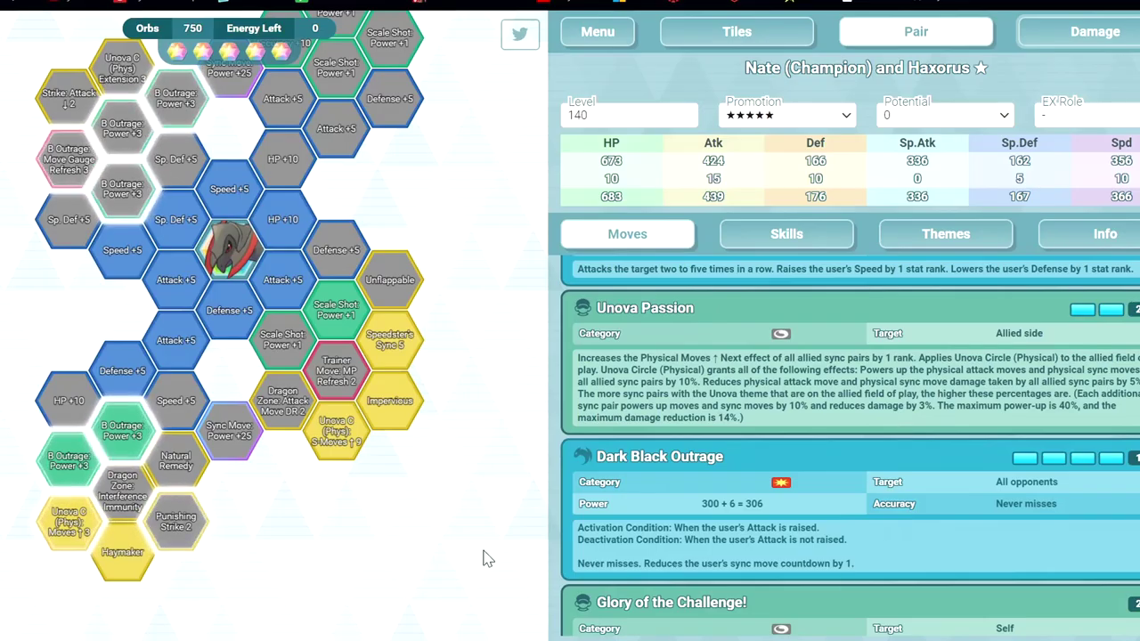
{"action": "scroll", "coordinate": [483, 555], "scroll_direction": "down", "scroll_amount": 3}
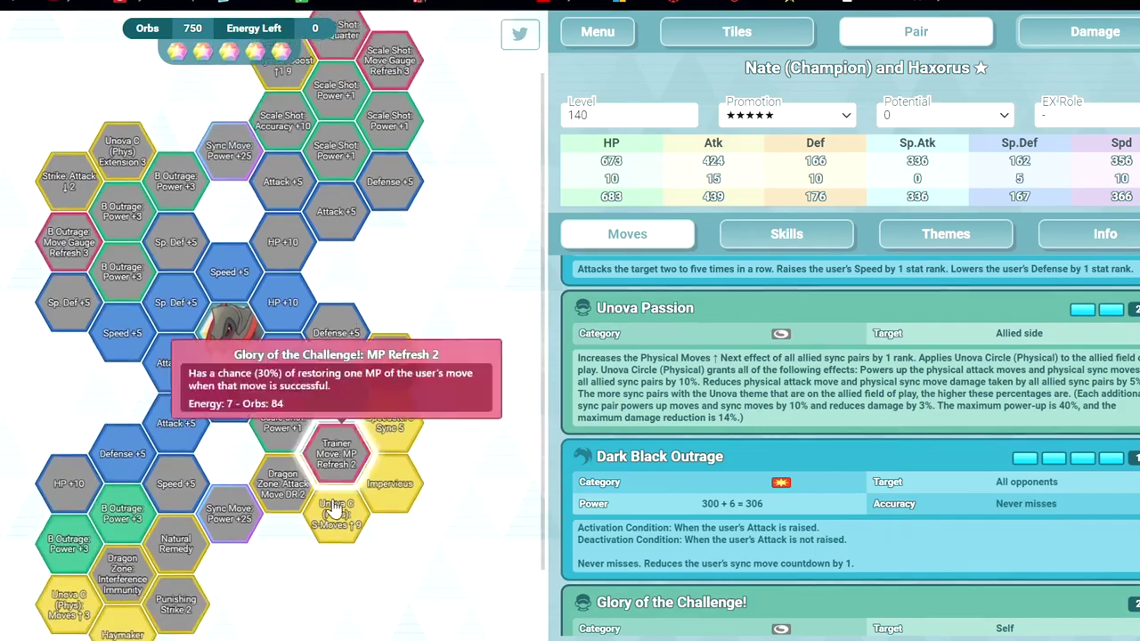
Step: Try a physical Move Booster of 1 in the damage calculation and run it
{"action": "left_click", "coordinate": [1085, 44]}
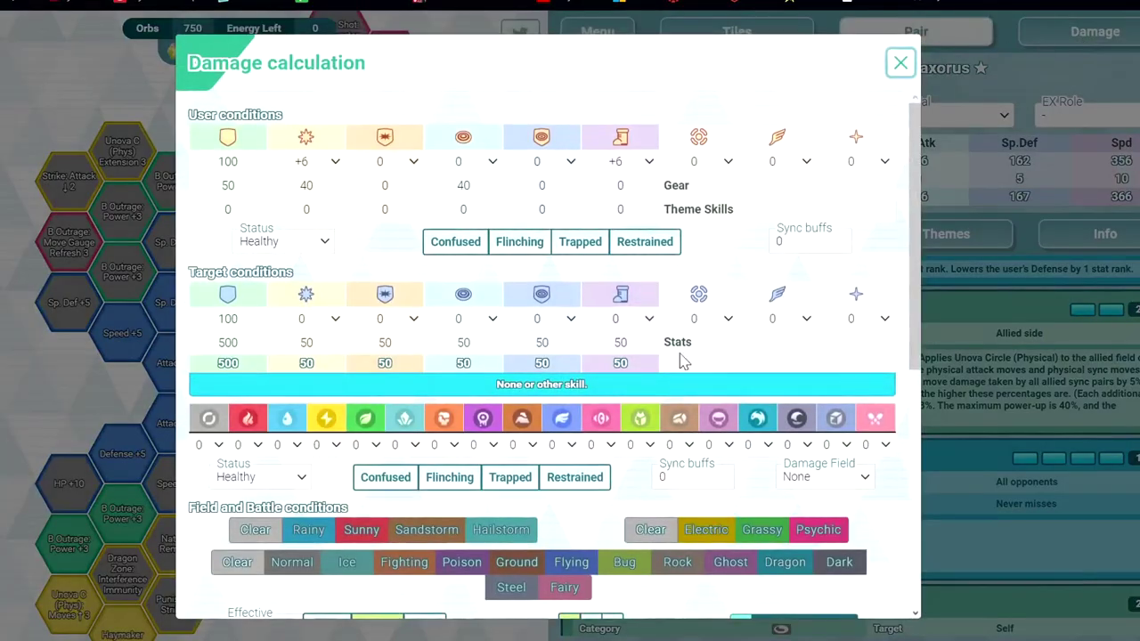
{"action": "scroll", "coordinate": [682, 360], "scroll_direction": "down", "scroll_amount": 3}
{"action": "scroll", "coordinate": [649, 333], "scroll_direction": "up", "scroll_amount": 3}
{"action": "scroll", "coordinate": [649, 333], "scroll_direction": "down", "scroll_amount": 4}
{"action": "left_click", "coordinate": [610, 360]}
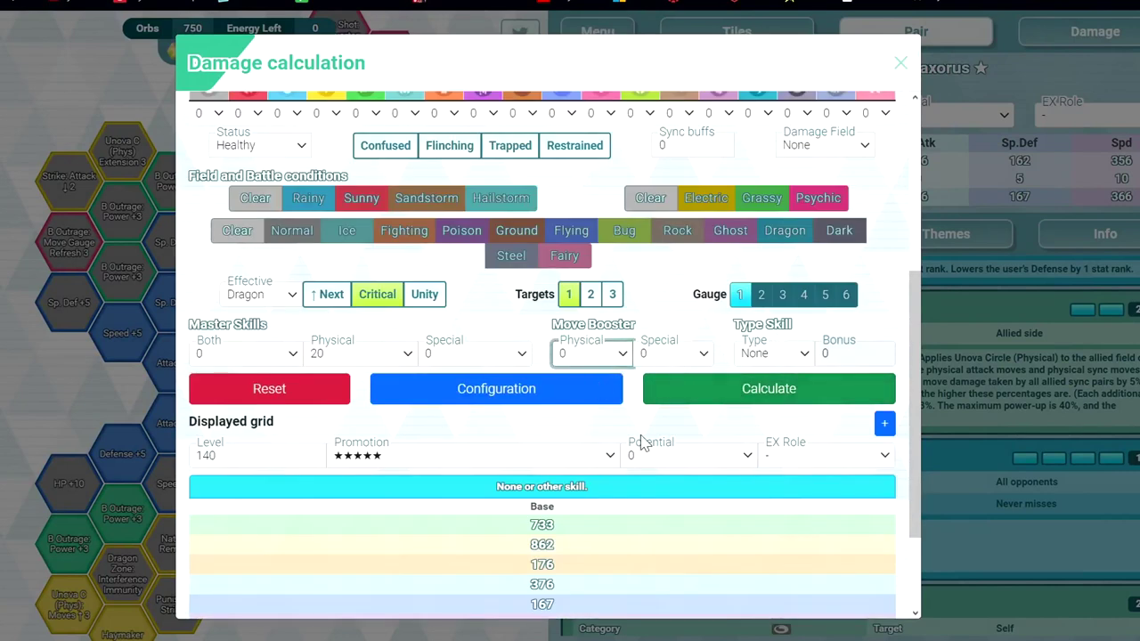
{"action": "left_click", "coordinate": [643, 442]}
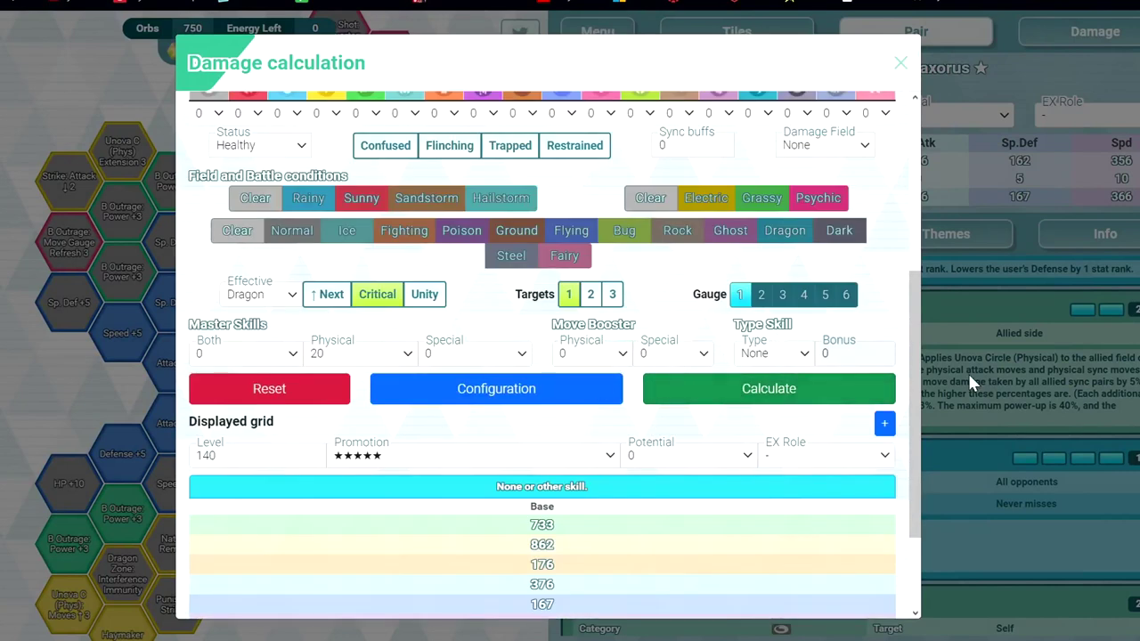
{"action": "left_click", "coordinate": [595, 353]}
{"action": "left_click", "coordinate": [603, 391]}
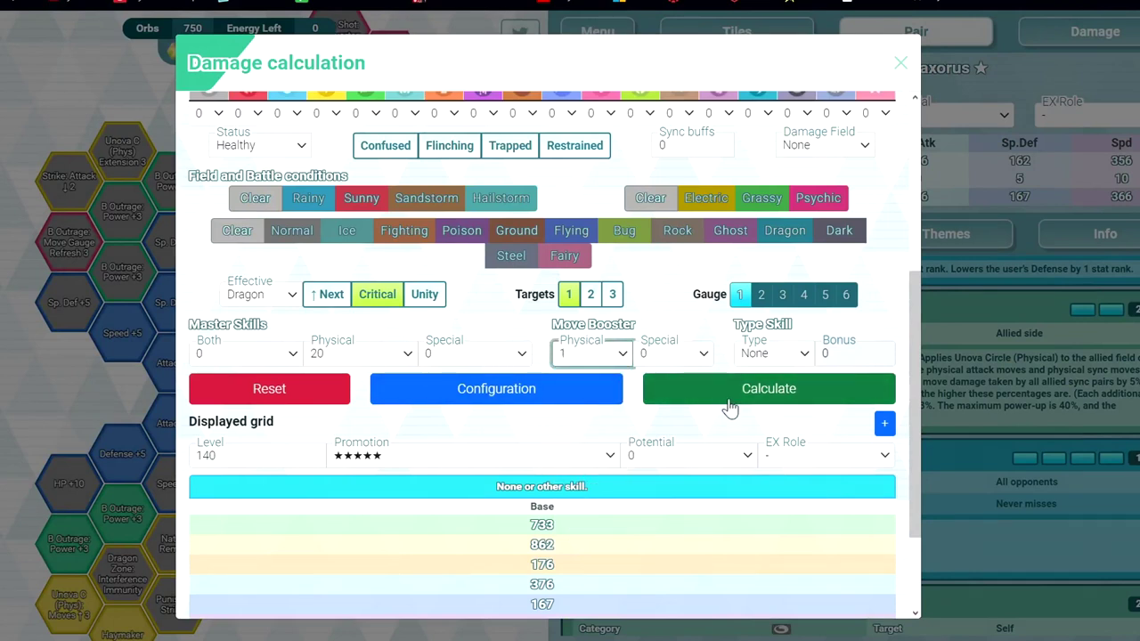
{"action": "left_click", "coordinate": [728, 407]}
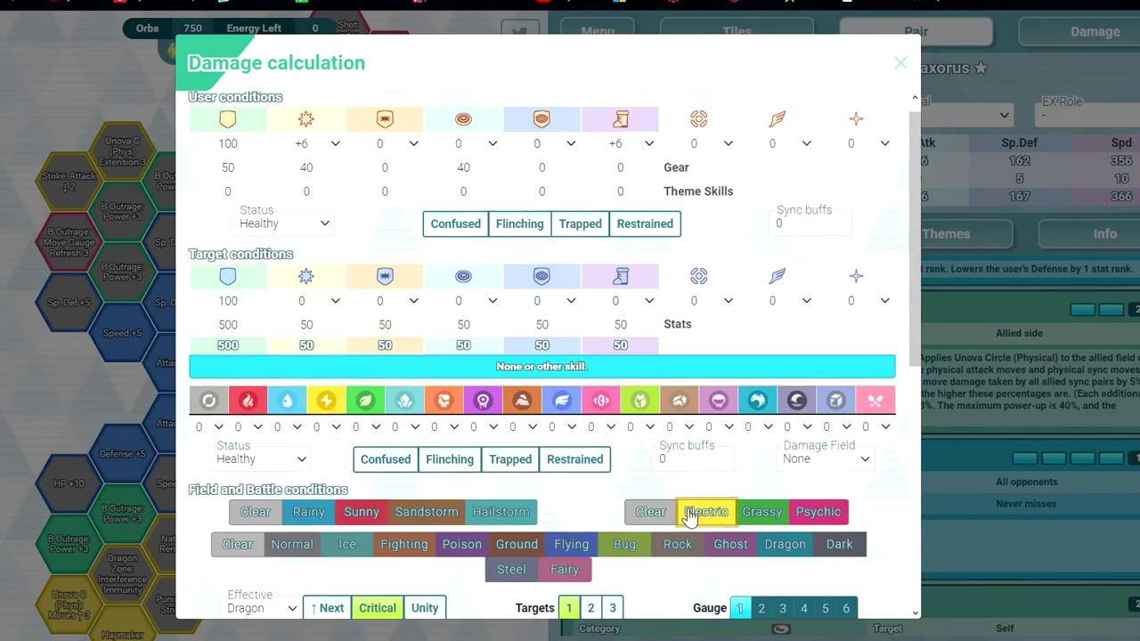
Step: Find the maximum post-sync Resonating Will Dragon Claw damage and compute 29092/2.5*3.4 in the Google search calculator
{"action": "scroll", "coordinate": [819, 541], "scroll_direction": "down", "scroll_amount": 6}
{"action": "scroll", "coordinate": [819, 542], "scroll_direction": "down", "scroll_amount": 1}
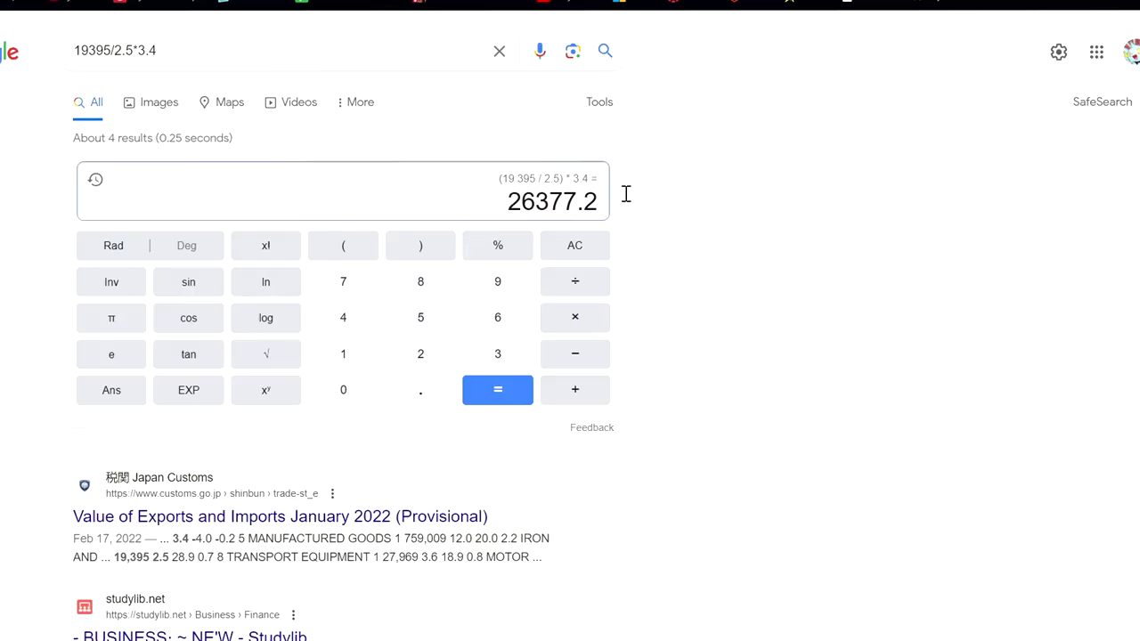
{"action": "double_click", "coordinate": [92, 50]}
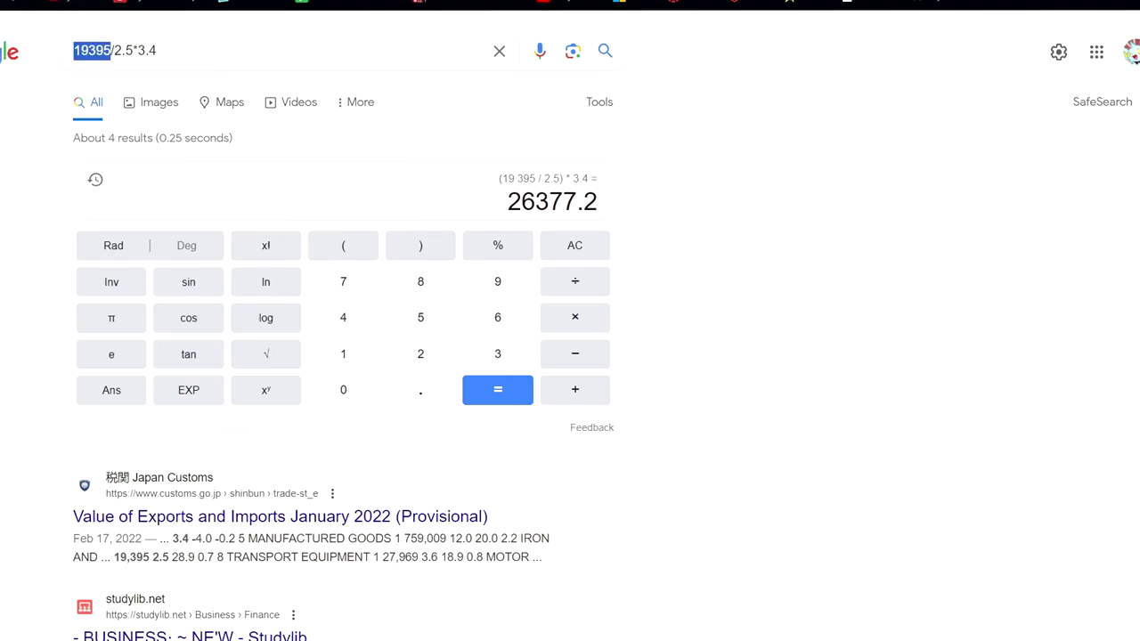
{"action": "type", "text": "29092"}
{"action": "key", "text": "Return"}
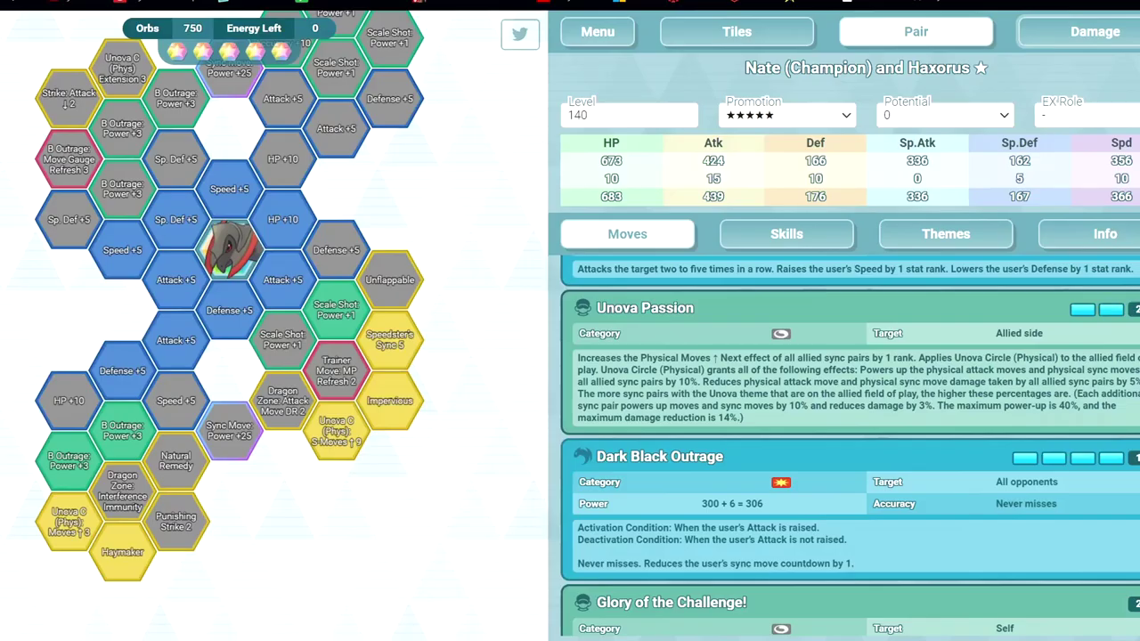
Step: Rerun the damage calculation on the grid page and compute 14235/1.2*1.9 in Google for the post-sync Dark Black Outrage damage
{"action": "left_click", "coordinate": [1091, 31]}
{"action": "scroll", "coordinate": [677, 430], "scroll_direction": "down", "scroll_amount": 10}
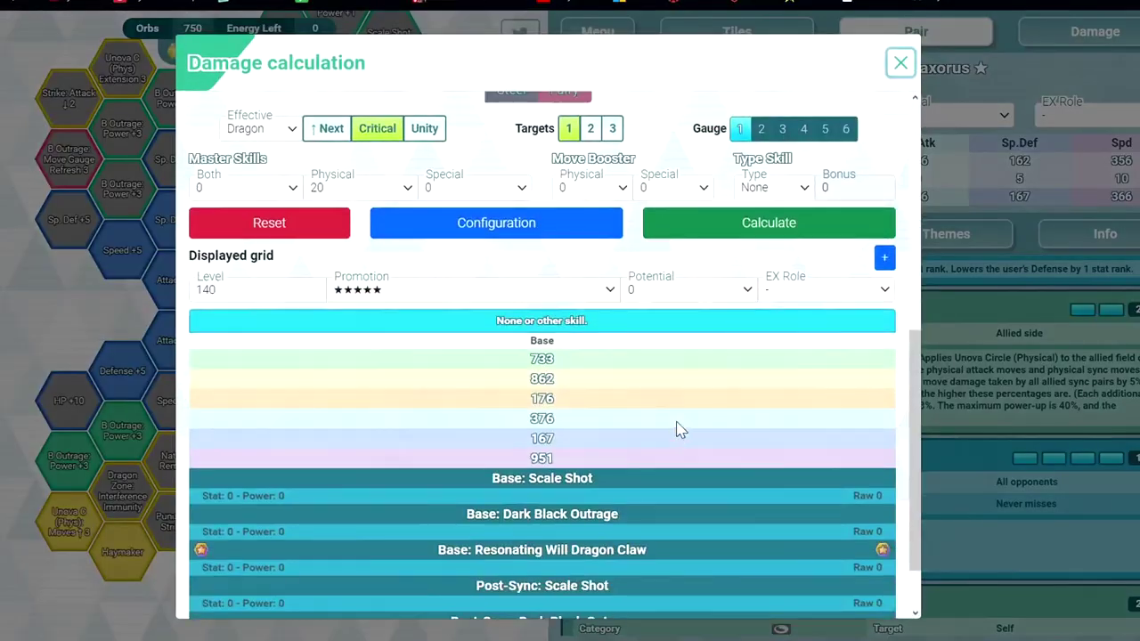
{"action": "left_click", "coordinate": [768, 223]}
{"action": "scroll", "coordinate": [542, 347], "scroll_direction": "down", "scroll_amount": 3}
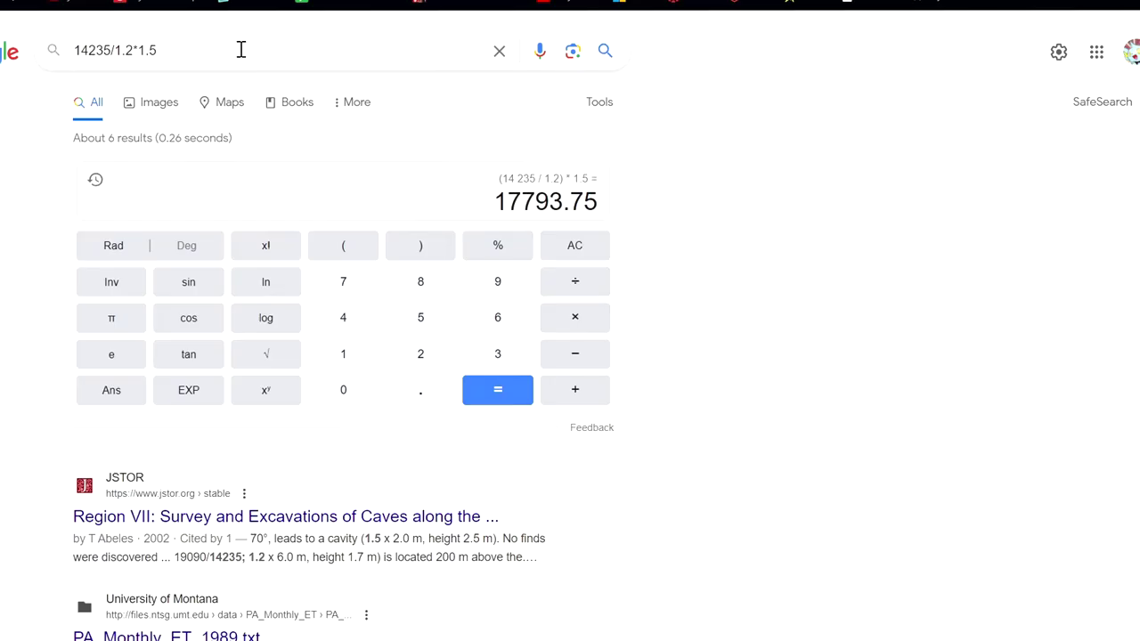
{"action": "key", "text": "BackSpace"}
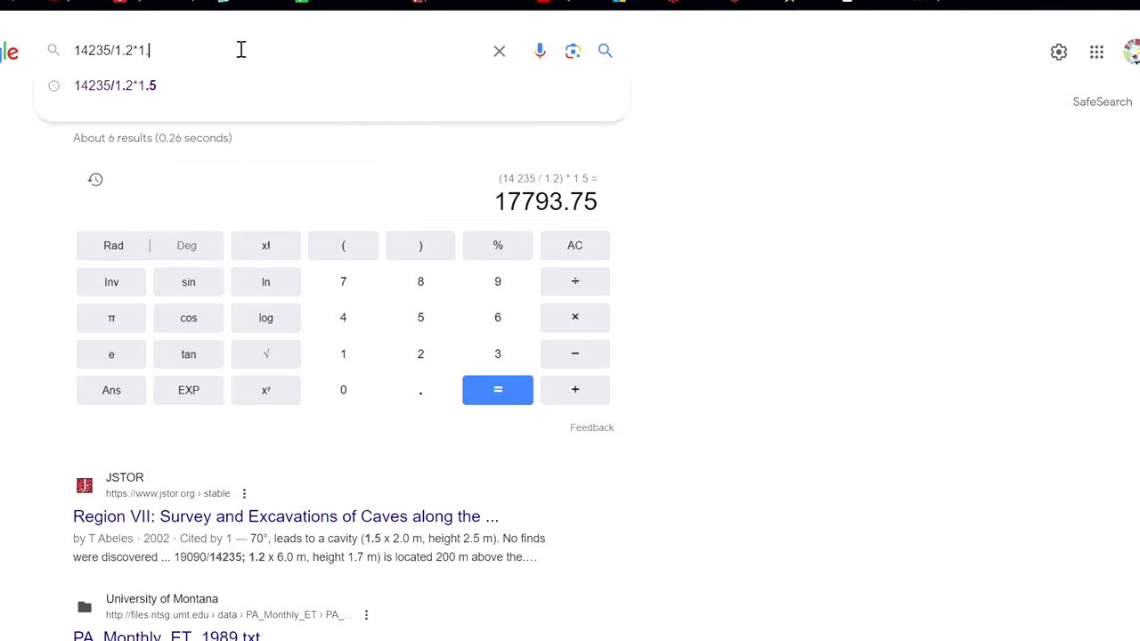
{"action": "type", "text": "9"}
{"action": "key", "text": "Return"}
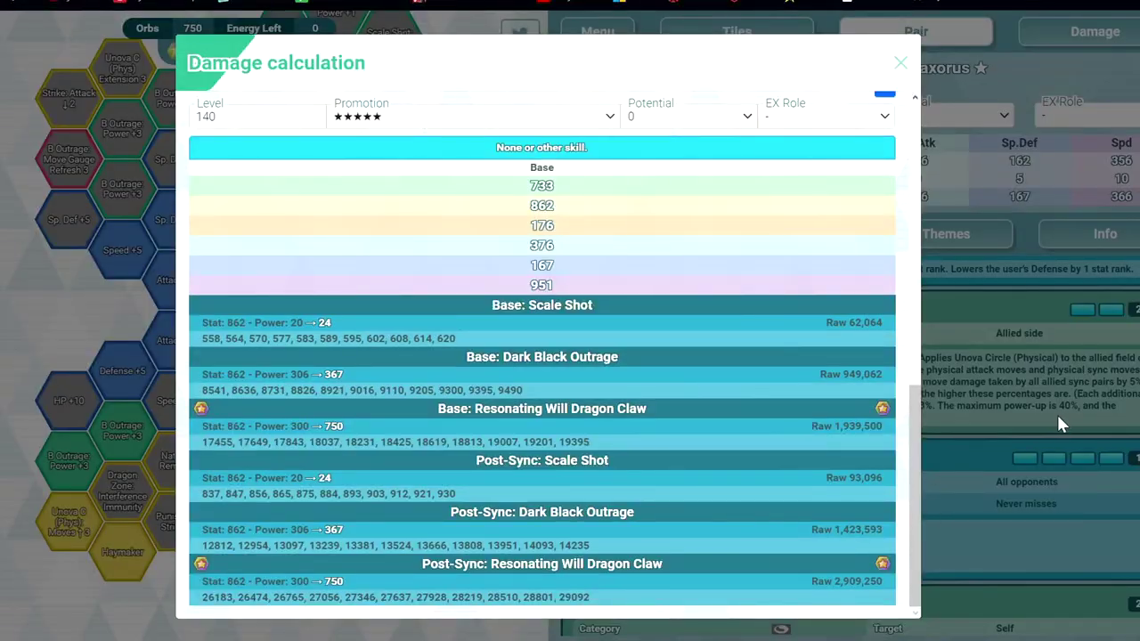
Step: Recheck the base and post-sync damage results against the pair's moves and close the damage calculation
{"action": "left_click", "coordinate": [1057, 412]}
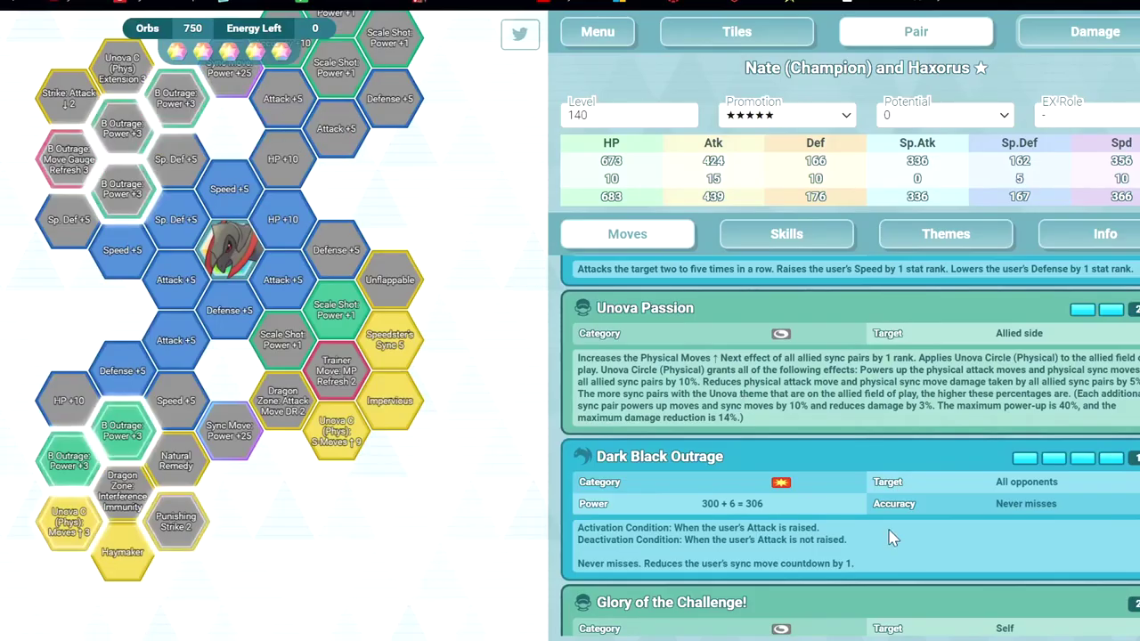
{"action": "scroll", "coordinate": [888, 543], "scroll_direction": "up", "scroll_amount": 2}
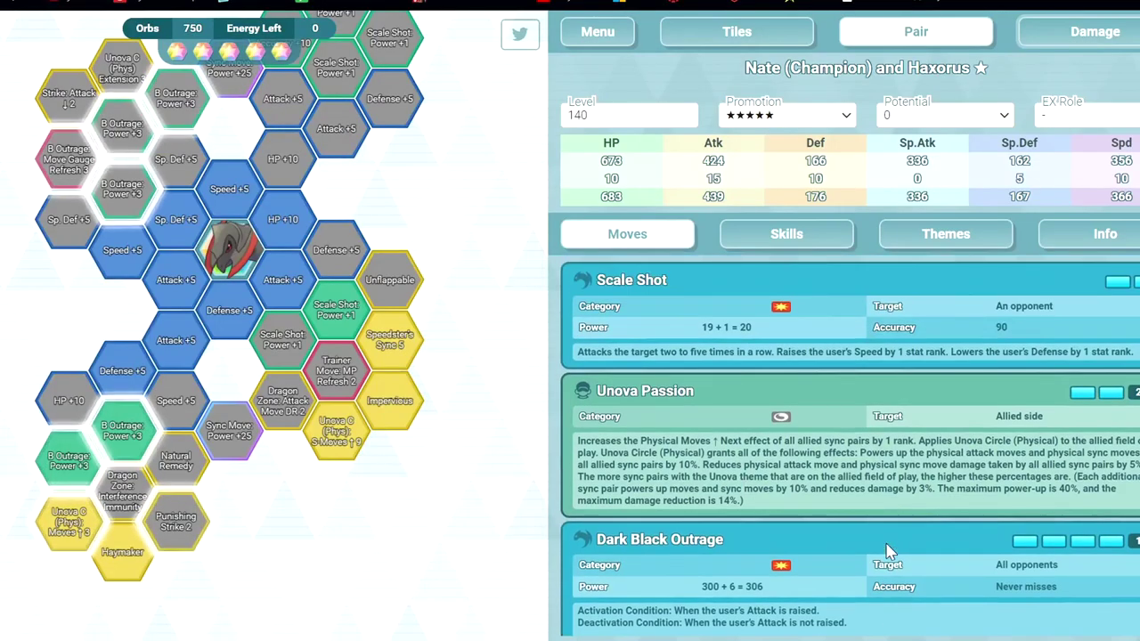
{"action": "left_click", "coordinate": [1094, 31]}
{"action": "scroll", "coordinate": [757, 499], "scroll_direction": "down", "scroll_amount": 10}
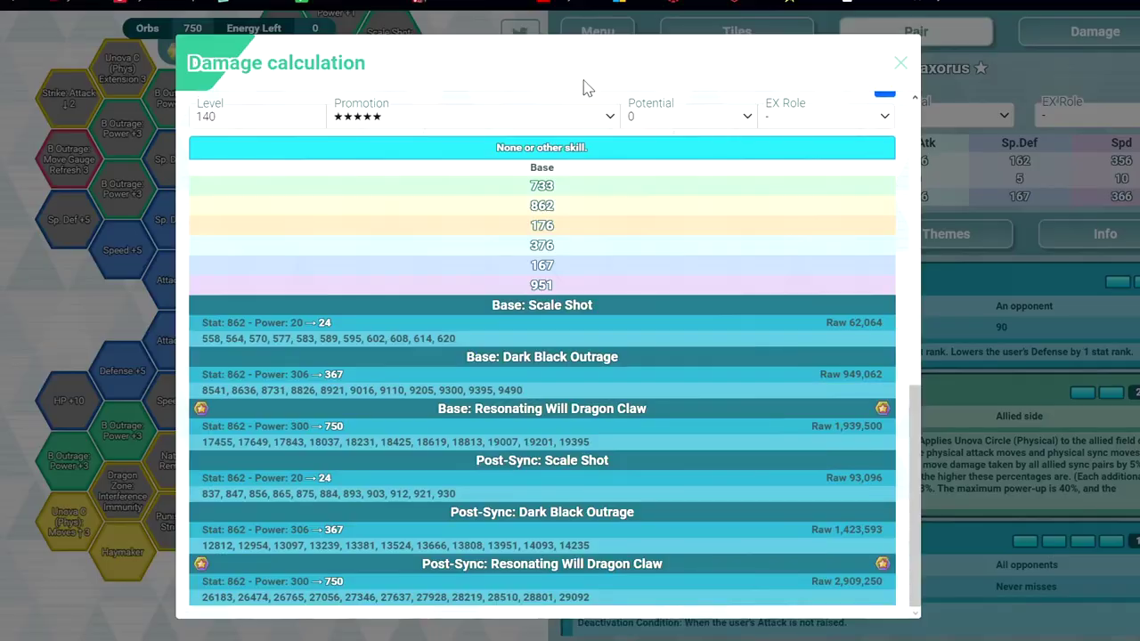
{"action": "left_click", "coordinate": [998, 279]}
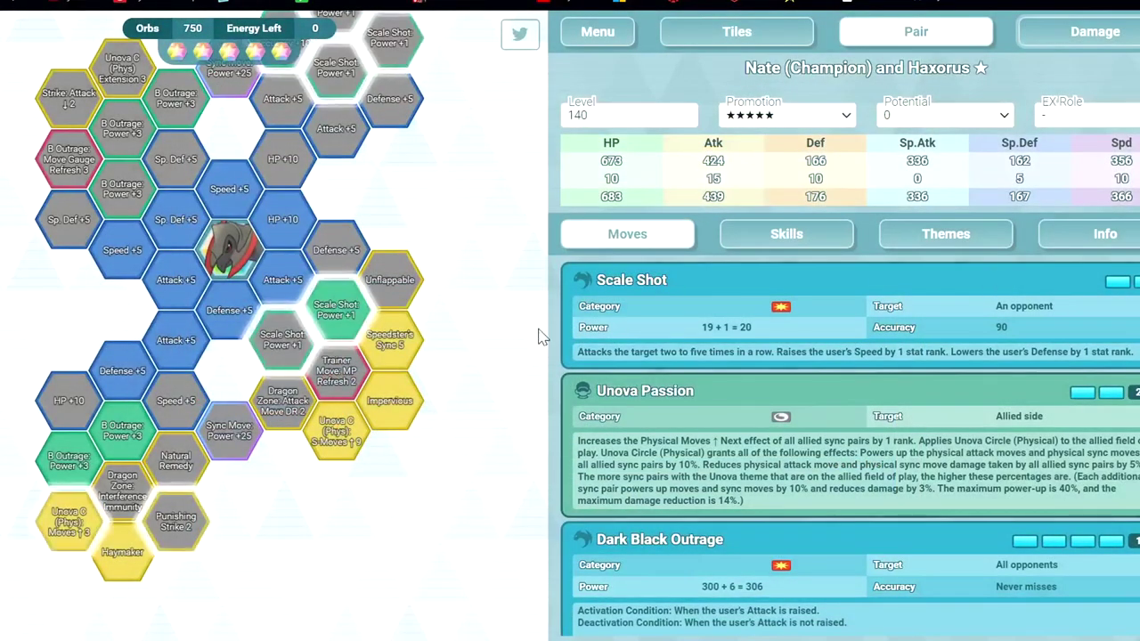
Step: Read the Unova Passion description for Unova Circle's base and maximum power-up percentages
{"action": "mouse_move", "coordinate": [347, 535]}
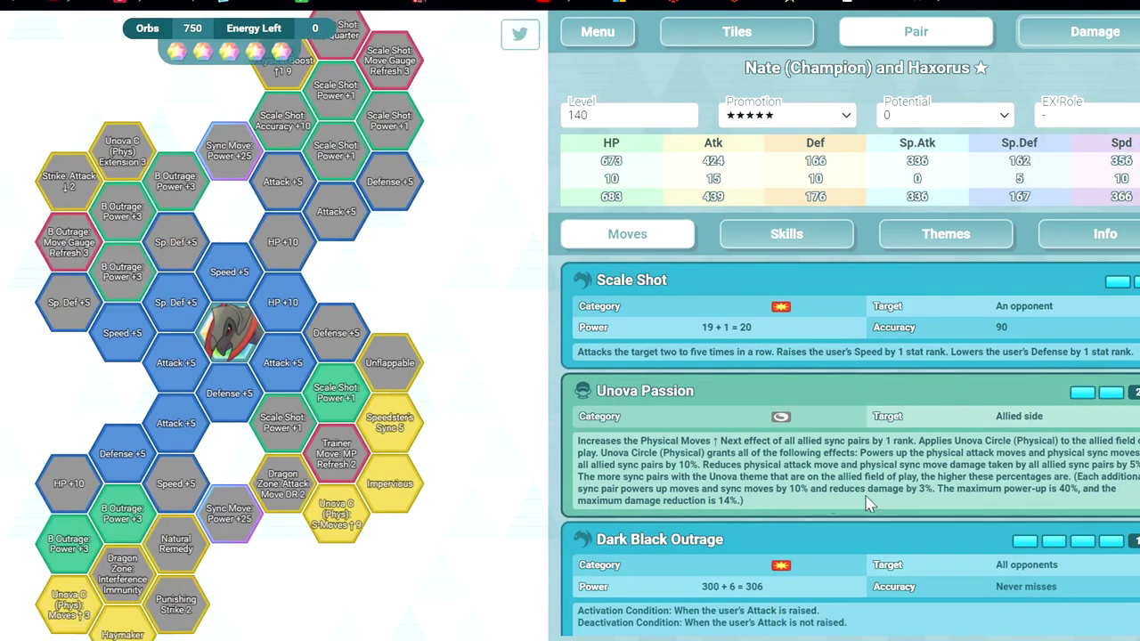
{"action": "double_click", "coordinate": [1064, 489]}
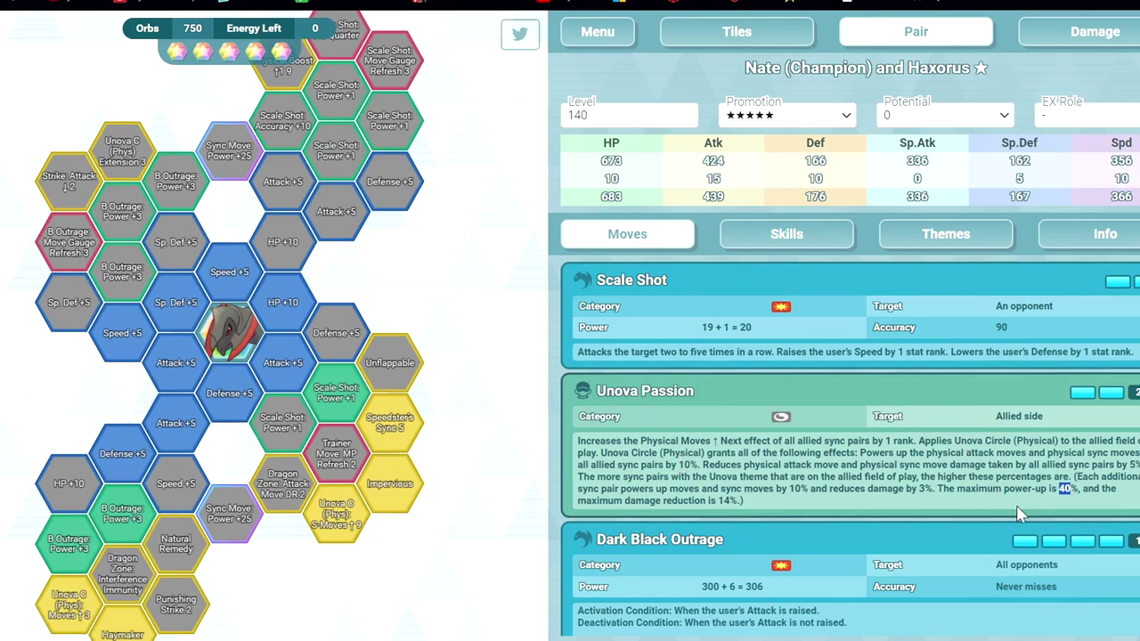
{"action": "left_click", "coordinate": [908, 506]}
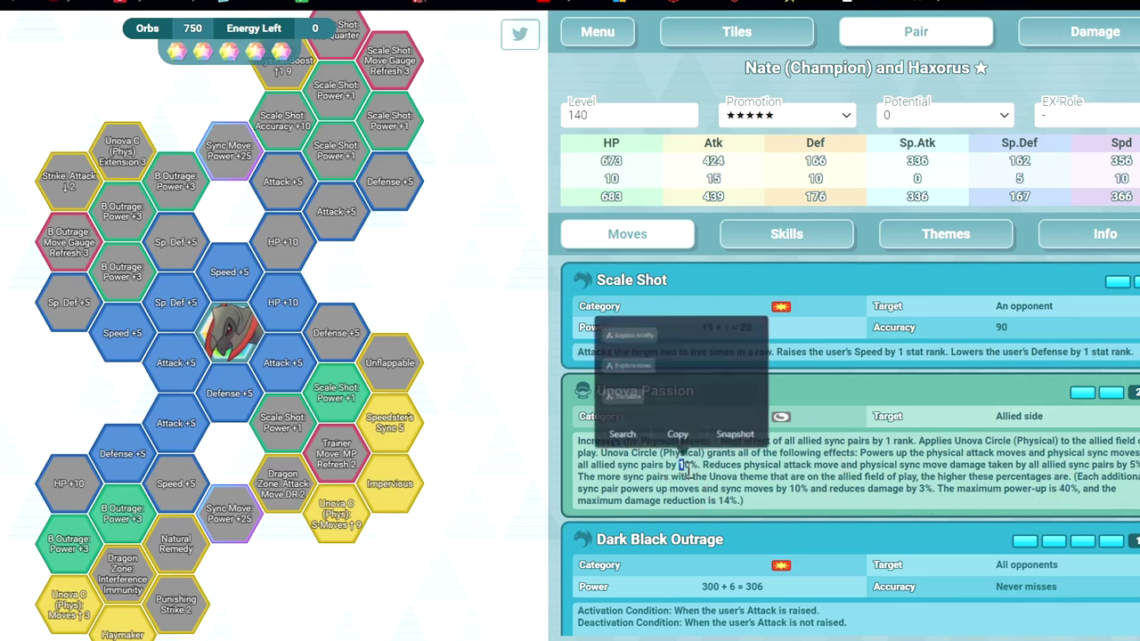
{"action": "mouse_move", "coordinate": [683, 465]}
{"action": "left_mouse_down"}
{"action": "mouse_move", "coordinate": [680, 478]}
{"action": "mouse_move", "coordinate": [685, 465]}
{"action": "left_mouse_up"}
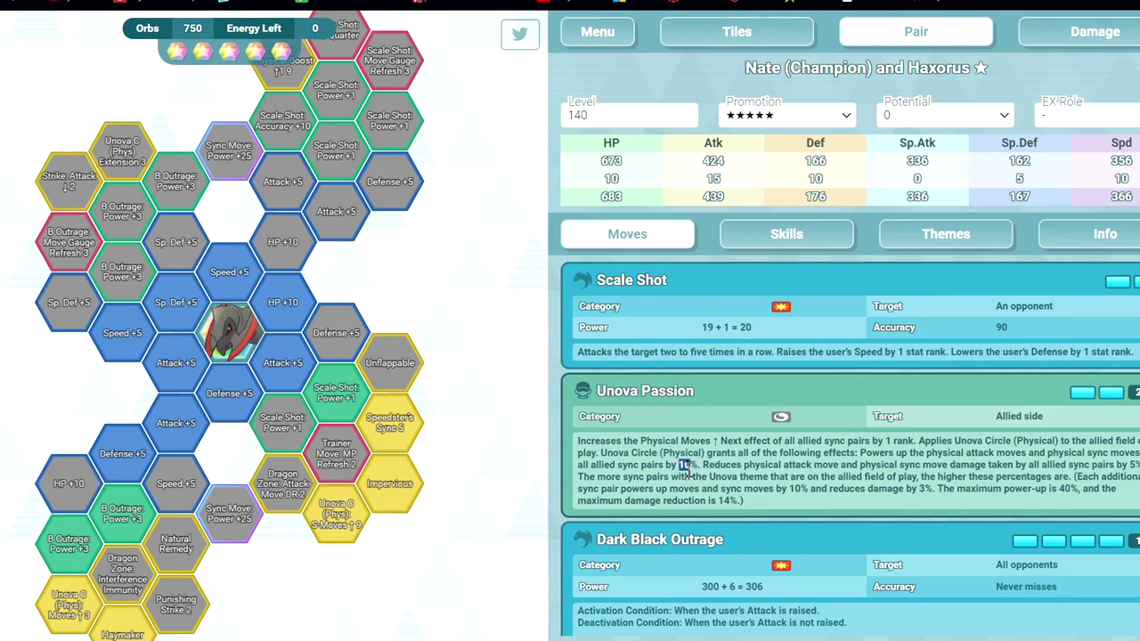
{"action": "left_click", "coordinate": [666, 518]}
Step: Switch to the Google search calculator and compute 14235/1.2*2.1 for the boosted Dark Black Outrage damage
{"action": "key", "text": "ctrl+Tab"}
{"action": "key", "text": "BackSpace"}
{"action": "key", "text": "BackSpace"}
{"action": "key", "text": "BackSpace"}
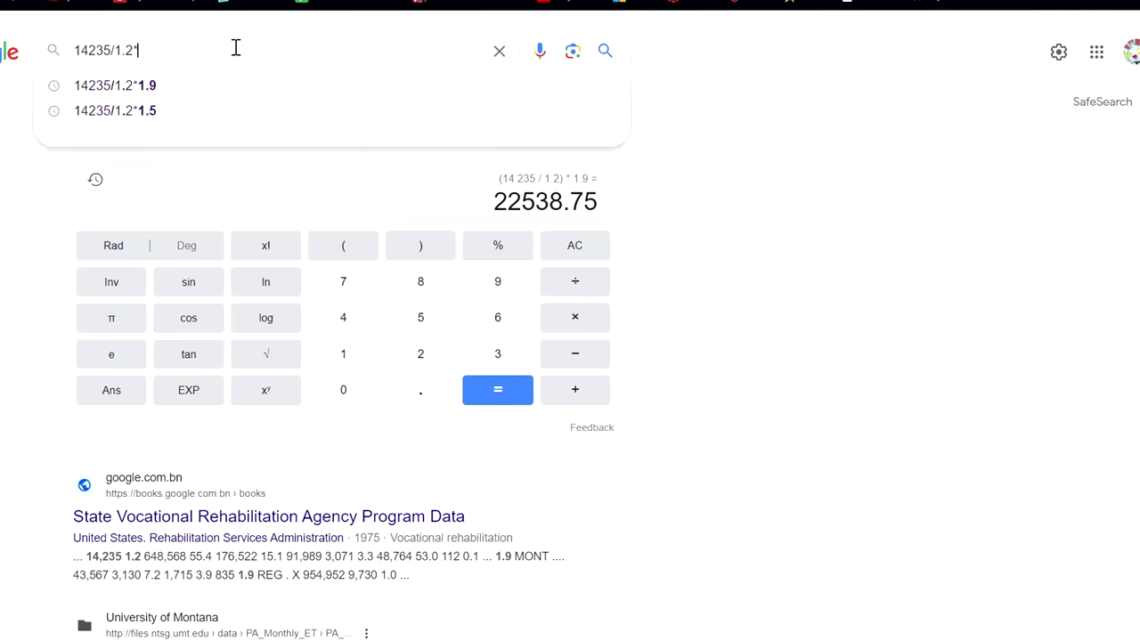
{"action": "type", "text": "2.1"}
{"action": "key", "text": "Return"}
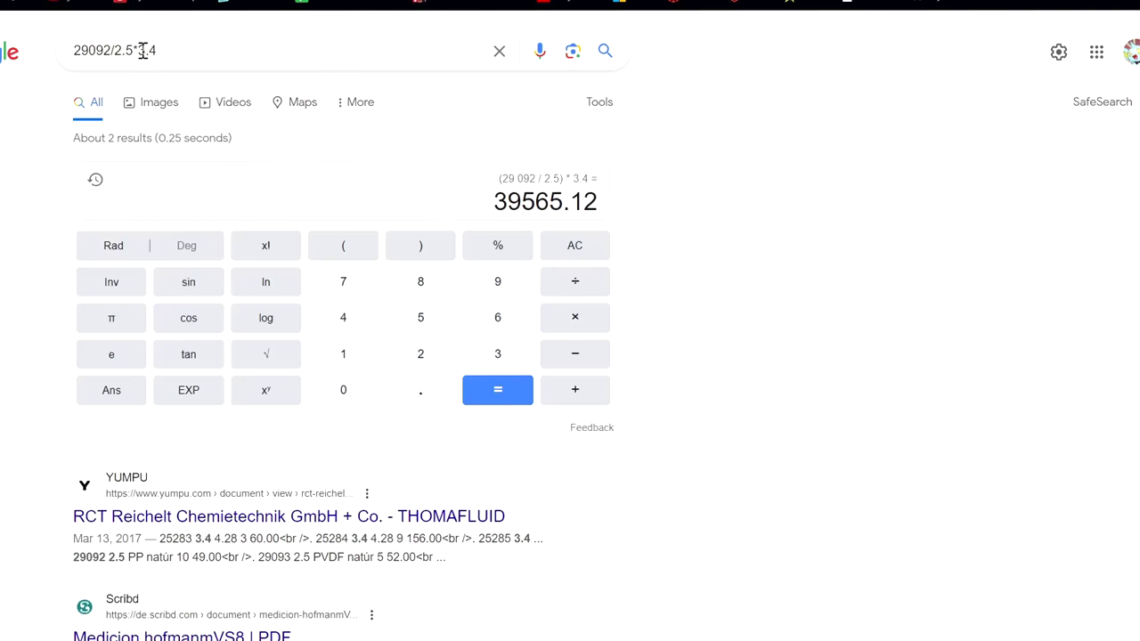
Step: Change the sync move damage formula in the other Google search to 29092/2.5*3.6 and compute it
{"action": "left_click_drag", "start_coordinate": [138, 50], "coordinate": [243, 50]}
{"action": "type", "text": "3.6"}
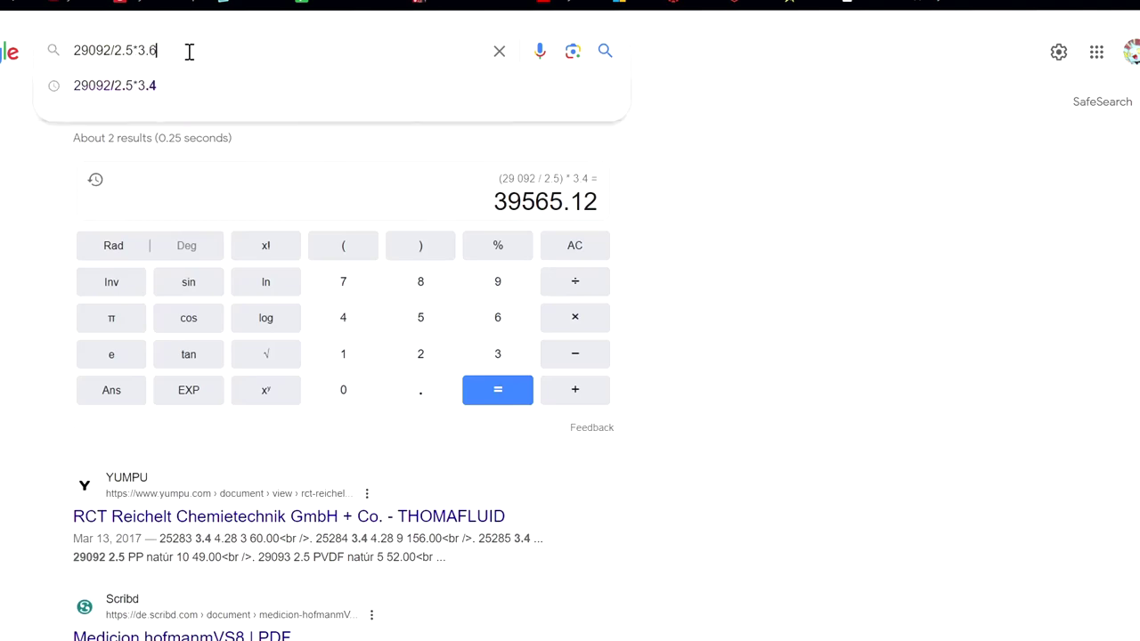
{"action": "key", "text": "Return"}
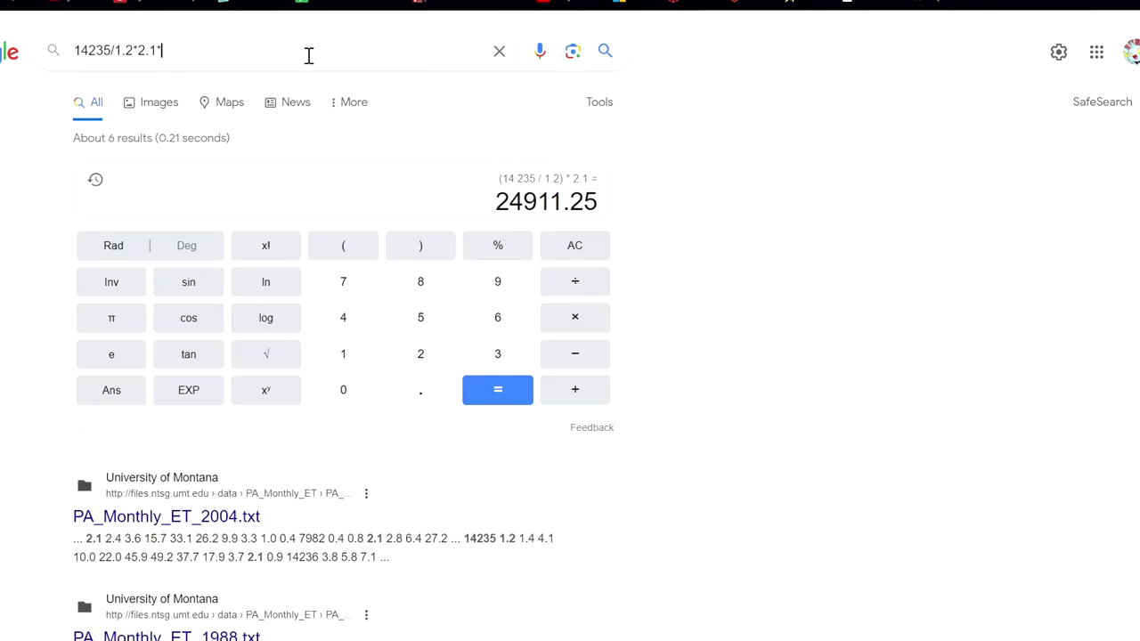
Step: Extend the Dark Black Outrage formula to 14235/1.2*2.1*1.5, compute it, and return to the sync grid page
{"action": "type", "text": "1.5"}
{"action": "key", "text": "Return"}
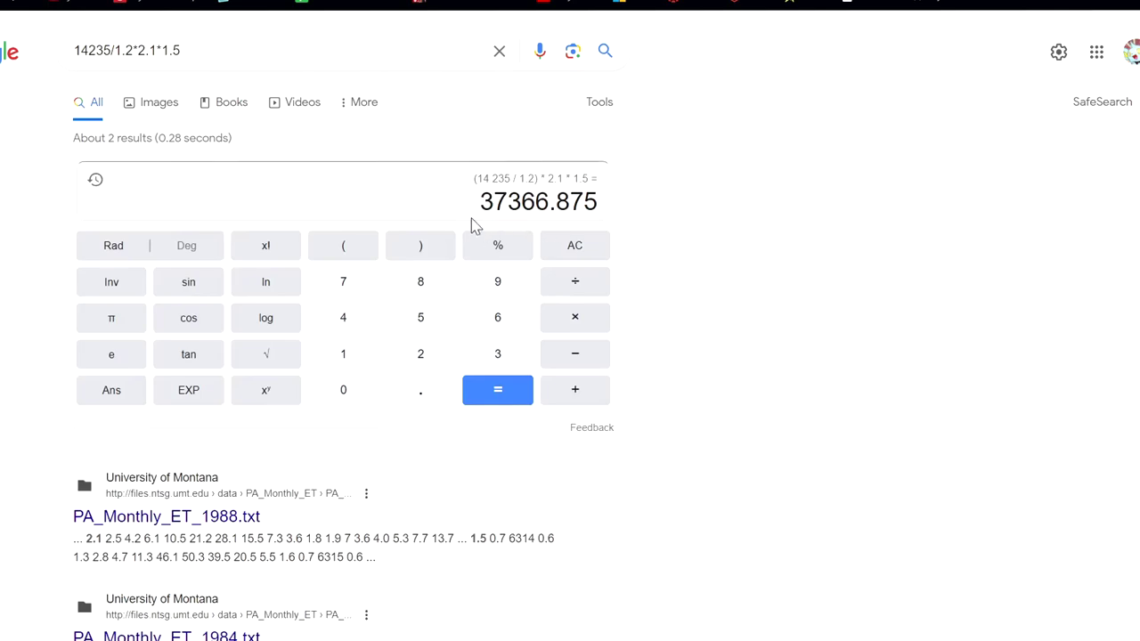
{"action": "left_click_drag", "start_coordinate": [488, 201], "coordinate": [772, 329]}
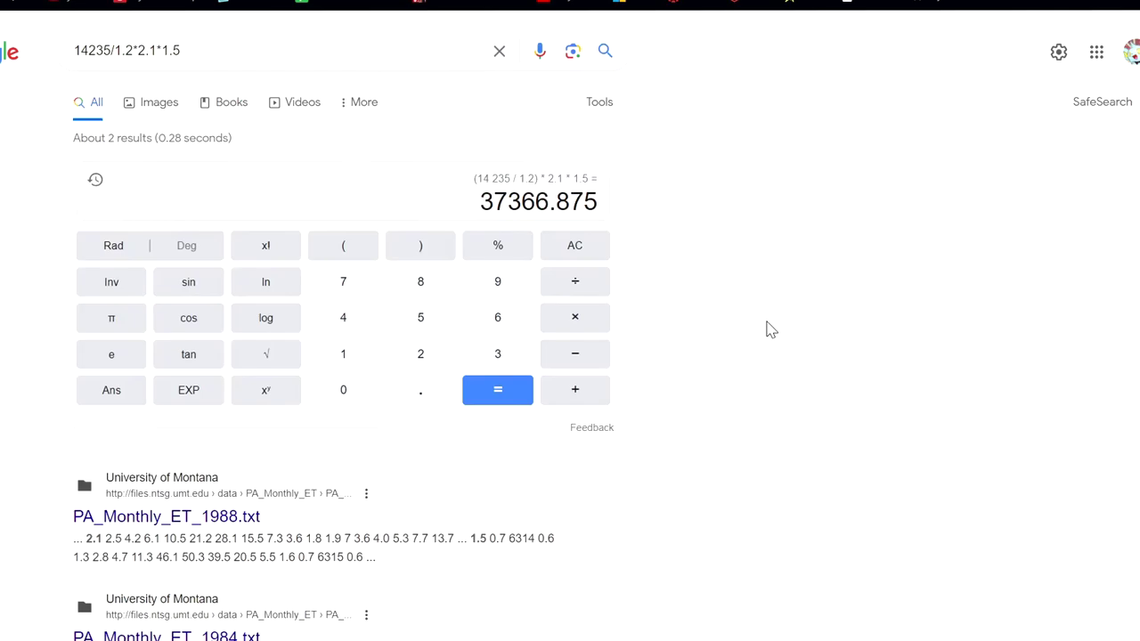
{"action": "key", "text": "ctrl+Tab"}
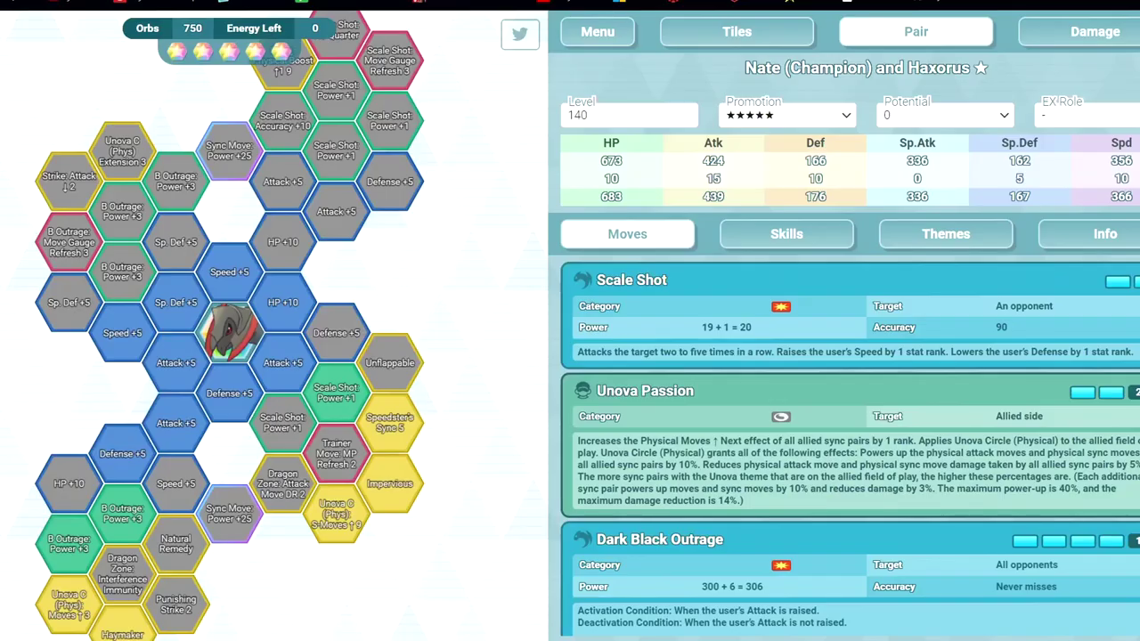